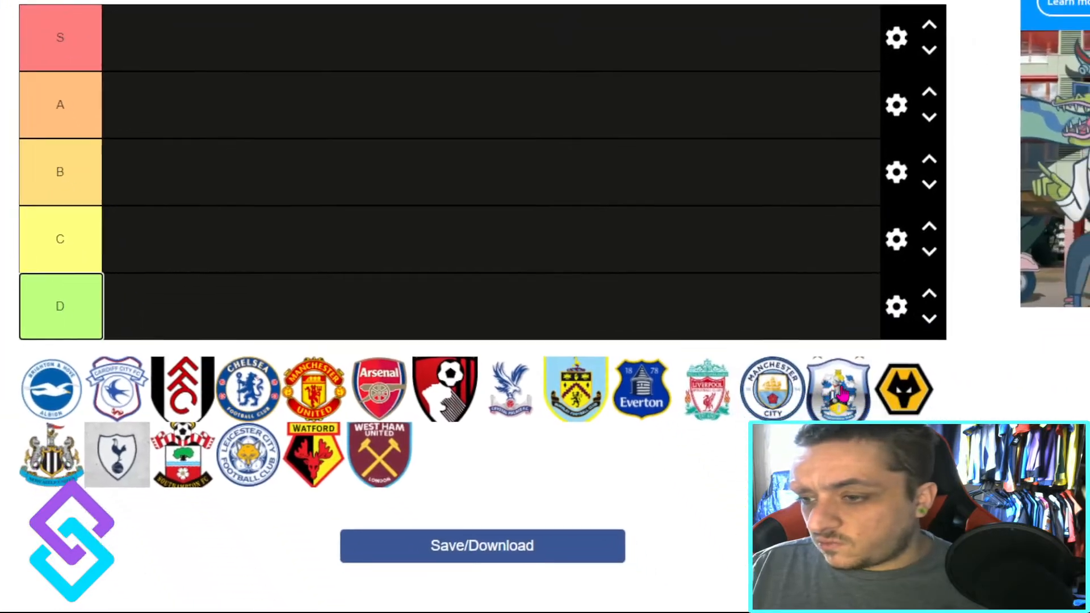
Step: Place the Huddersfield crest in tier S and the Chelsea crest in tier B of the Premier League tier list
left_click_drag(830, 379, 103, 26)
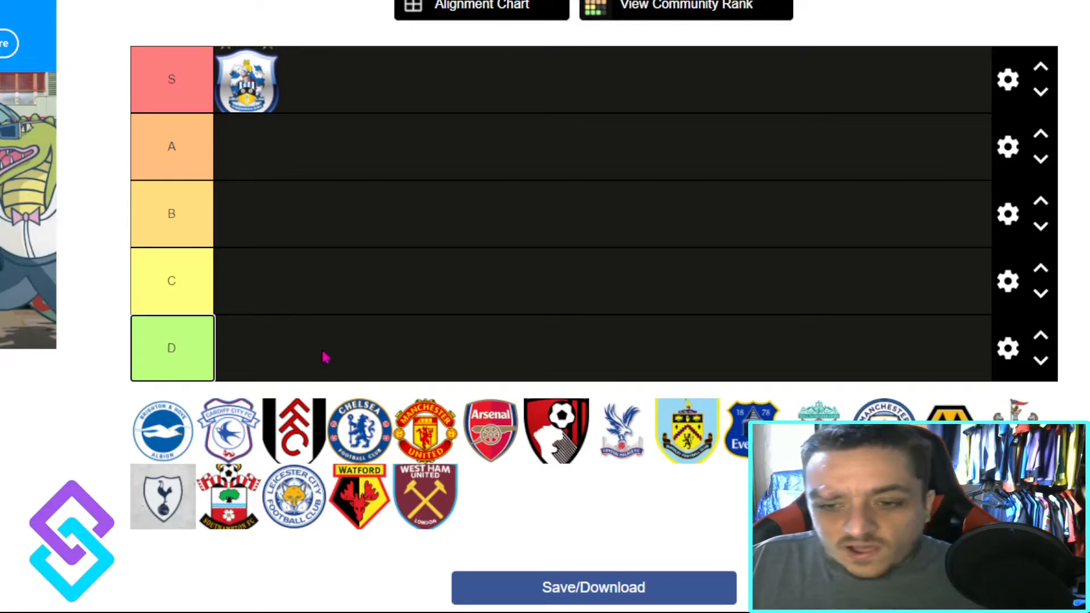
scroll(353, 407, "down", 1)
left_click_drag(353, 406, 287, 340)
scroll(307, 365, "down", 1)
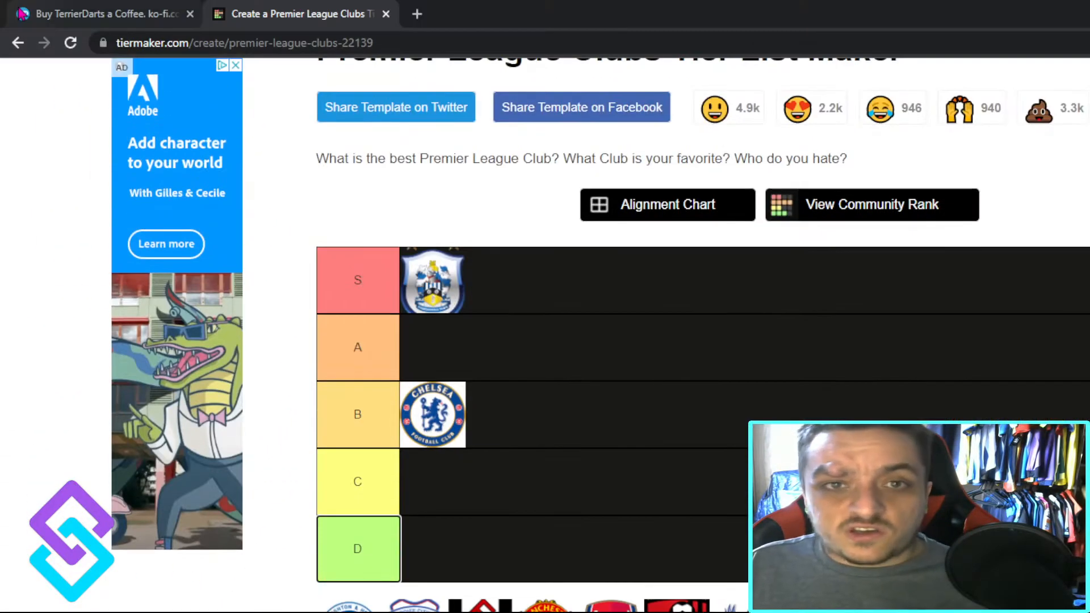
Step: Look through the free shop items and code release posts on the creator's Ko-fi page
left_click(66, 5)
scroll(795, 363, "down", 8)
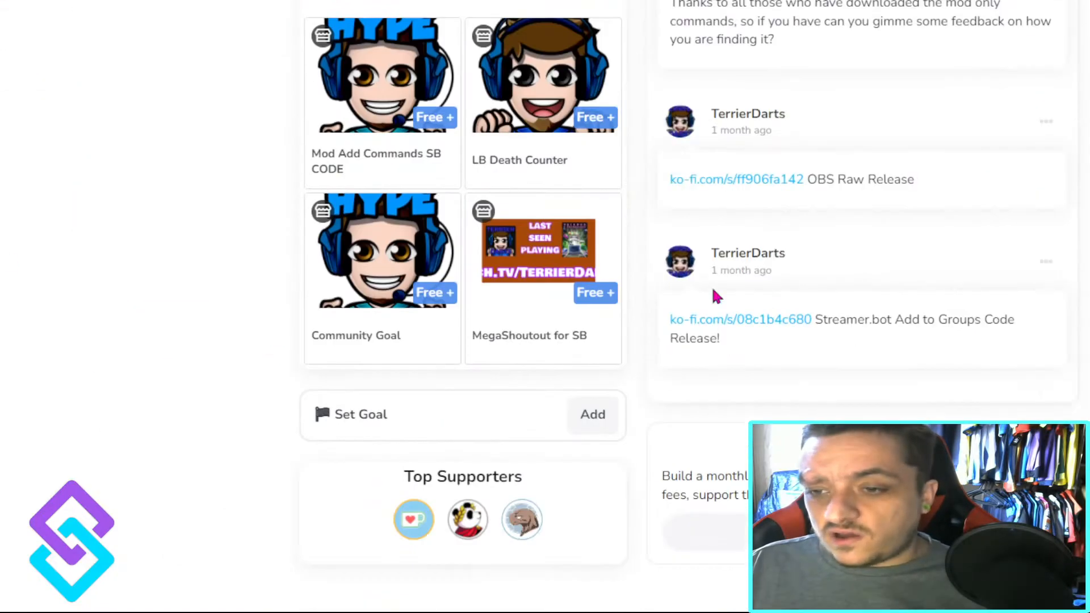
scroll(511, 341, "up", 3)
scroll(323, 381, "up", 6)
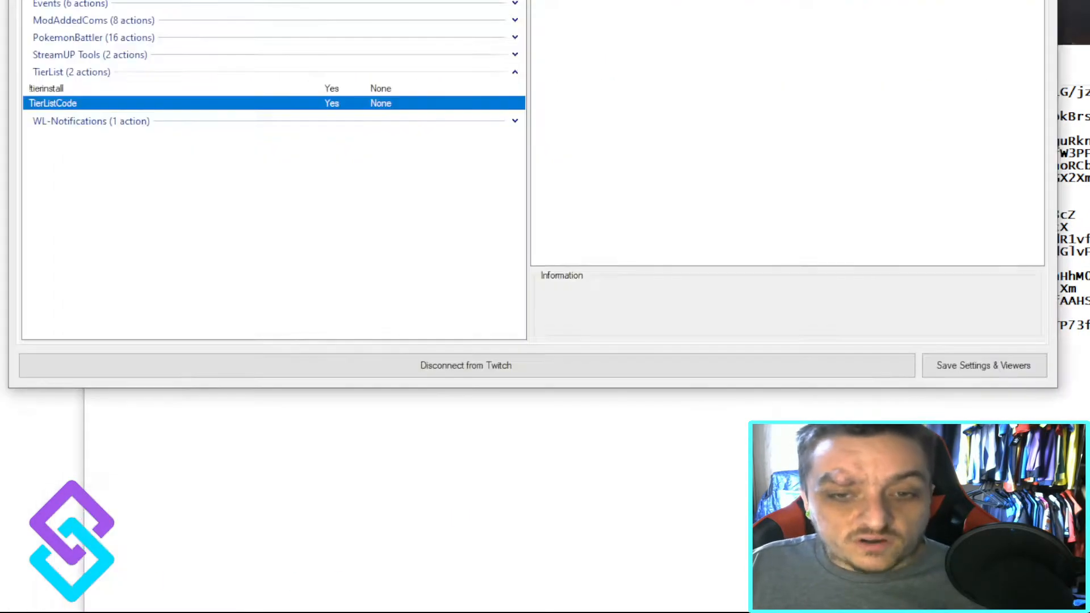
Step: Switch to Streamer.bot, open the Import Actions dialog from the actions list, and close it without importing
right_click(66, 265)
left_click(112, 350)
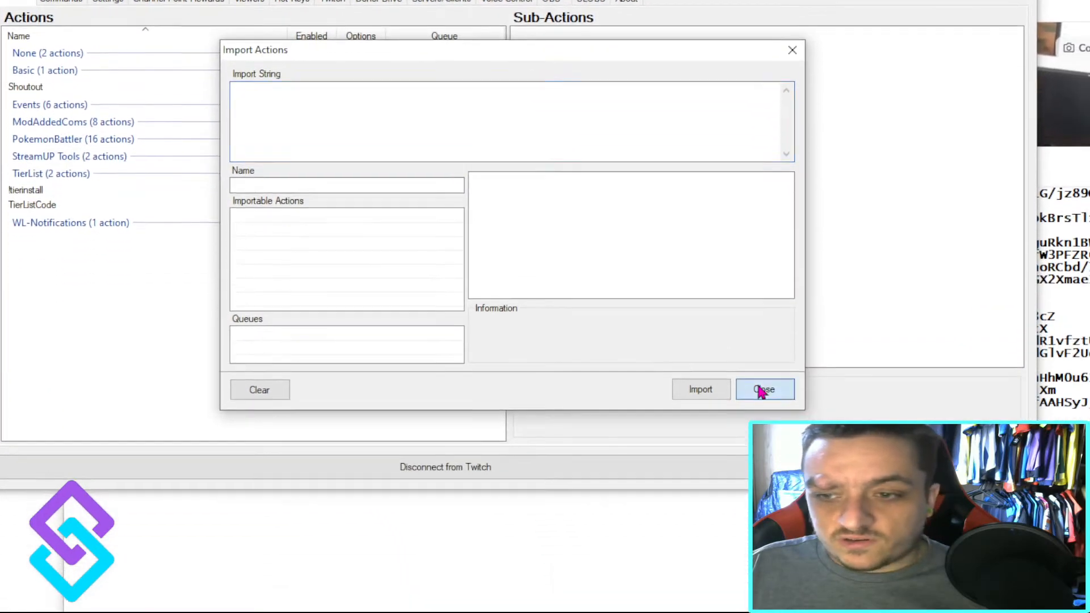
left_click(776, 501)
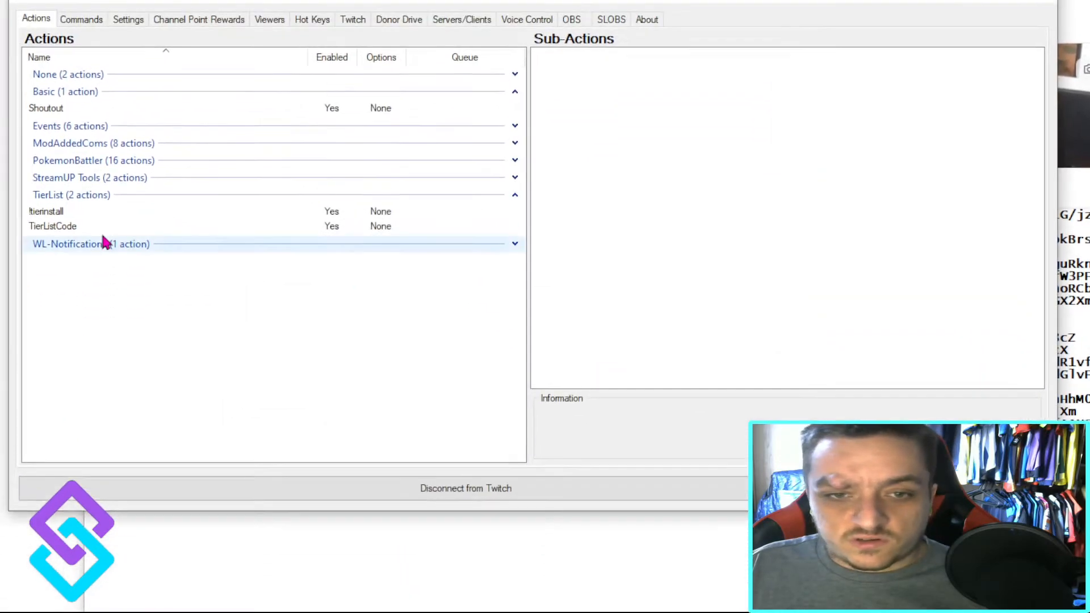
Step: Check the mscorlib.dll and System.dll references of the !tierinstall action's Execute Code sub-action, then compile and save the code
left_click(29, 272)
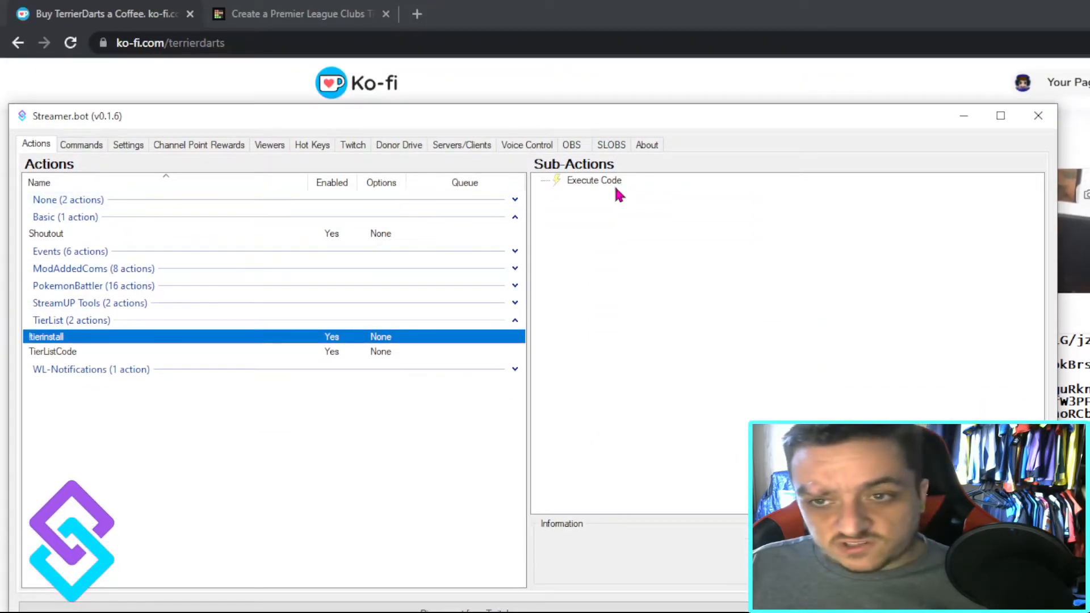
double_click(594, 181)
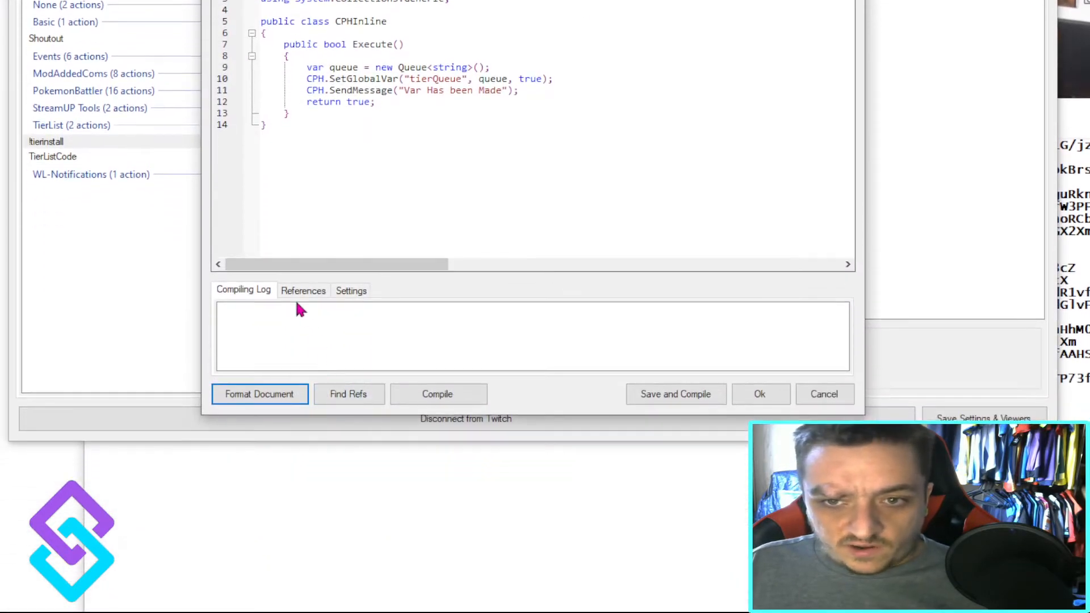
left_click(285, 296)
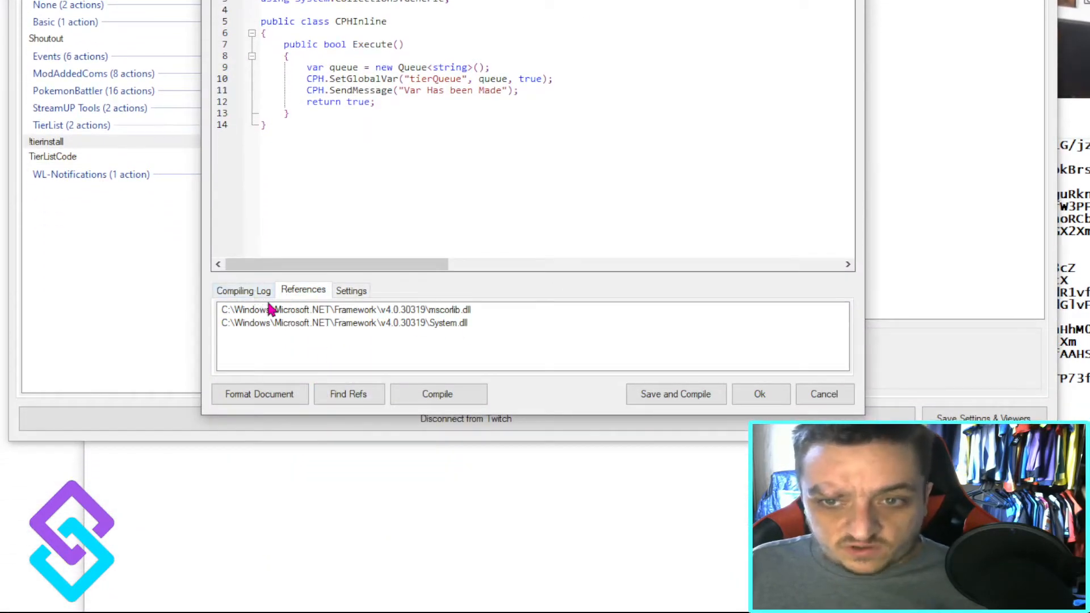
left_click(429, 324)
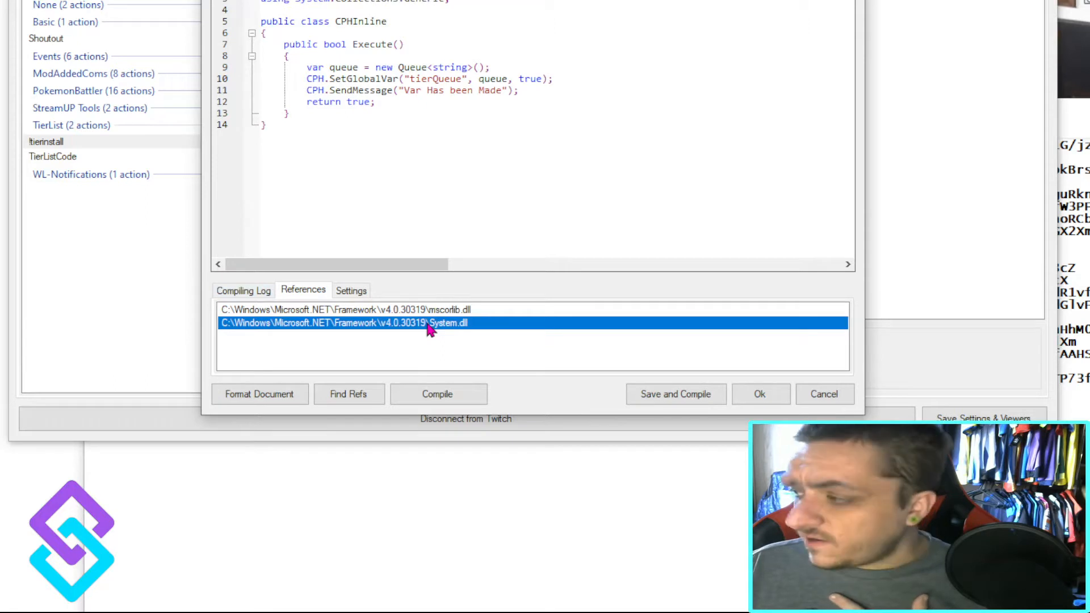
left_click(247, 292)
left_click(440, 396)
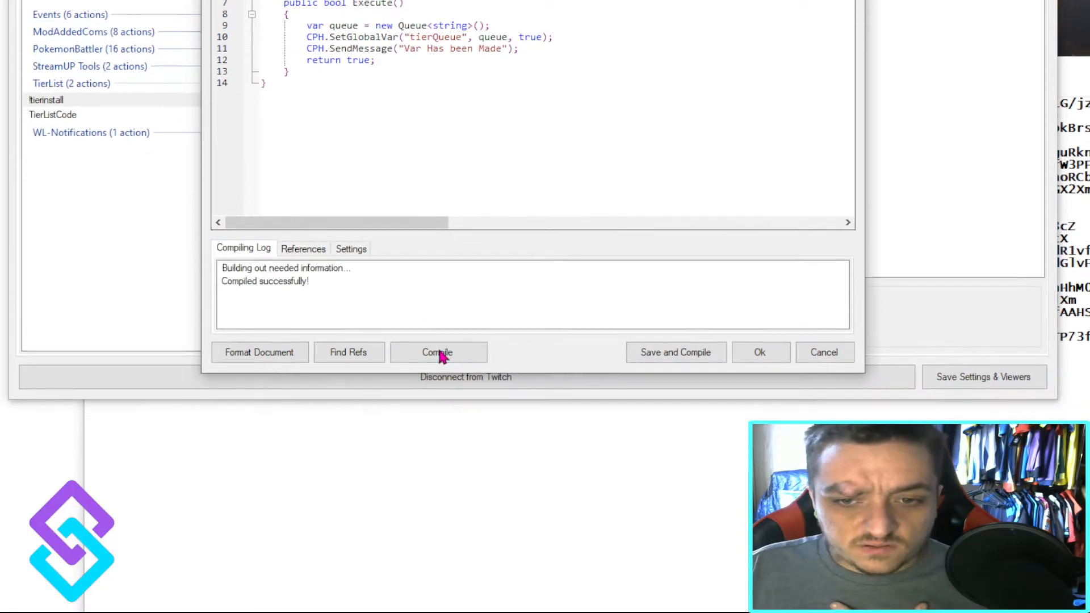
left_click(701, 352)
Step: Check the System.Collections.dll and System.dll references of the TierListCode action's Execute Code sub-action, then compile and save the code
left_click(73, 112)
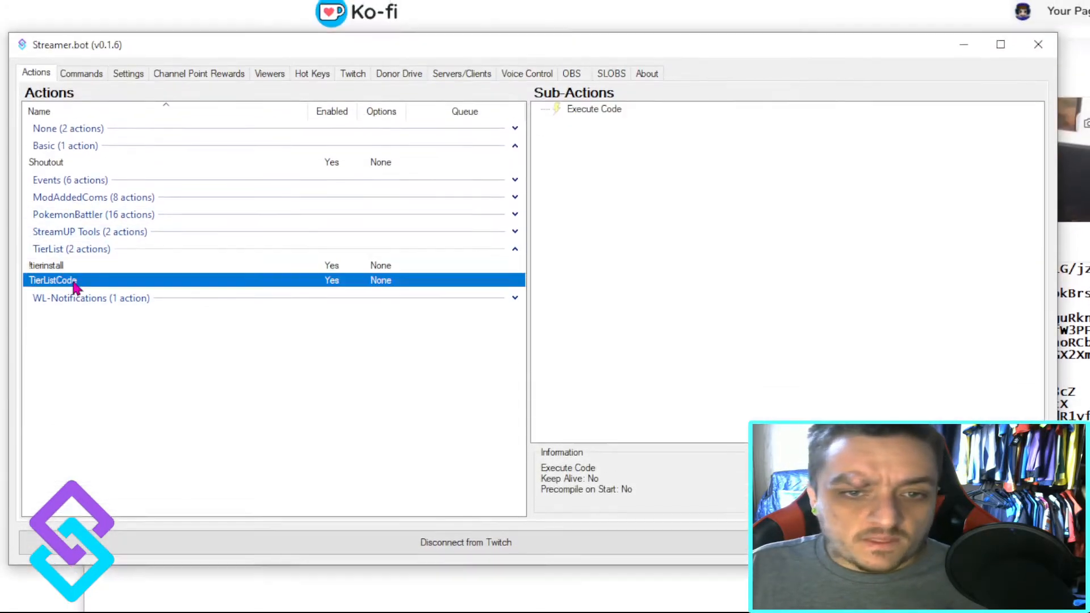
left_click(603, 196)
double_click(604, 200)
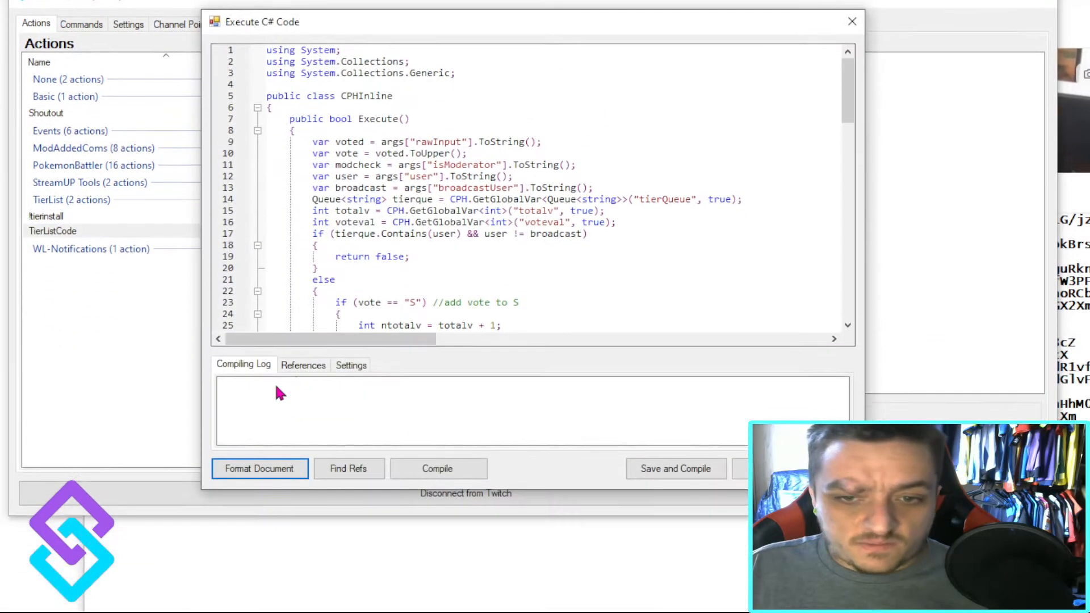
left_click(303, 485)
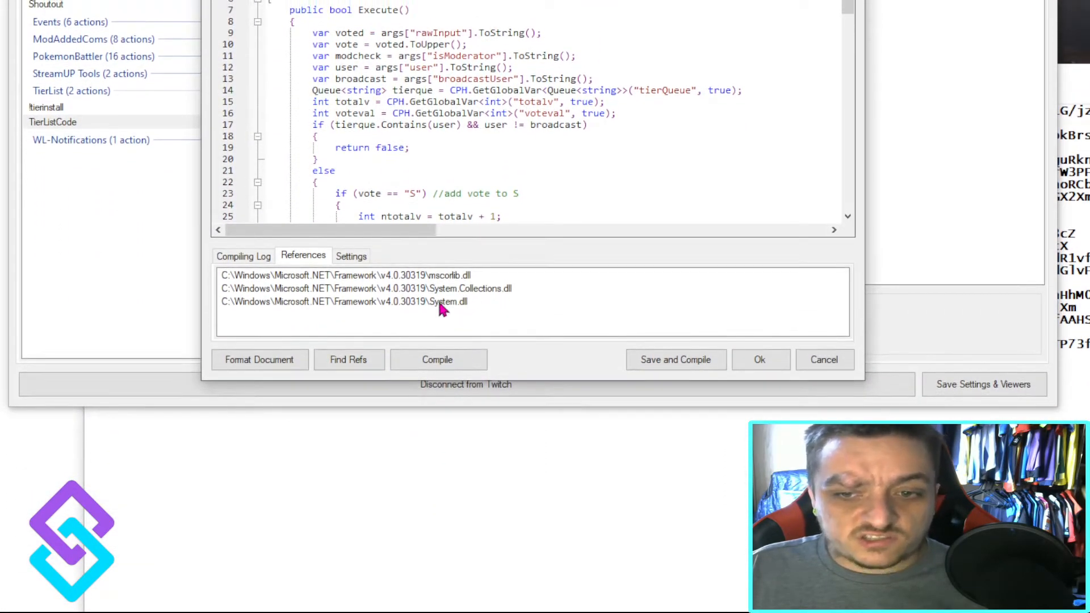
left_click(441, 302)
left_click(446, 290)
left_click(440, 303)
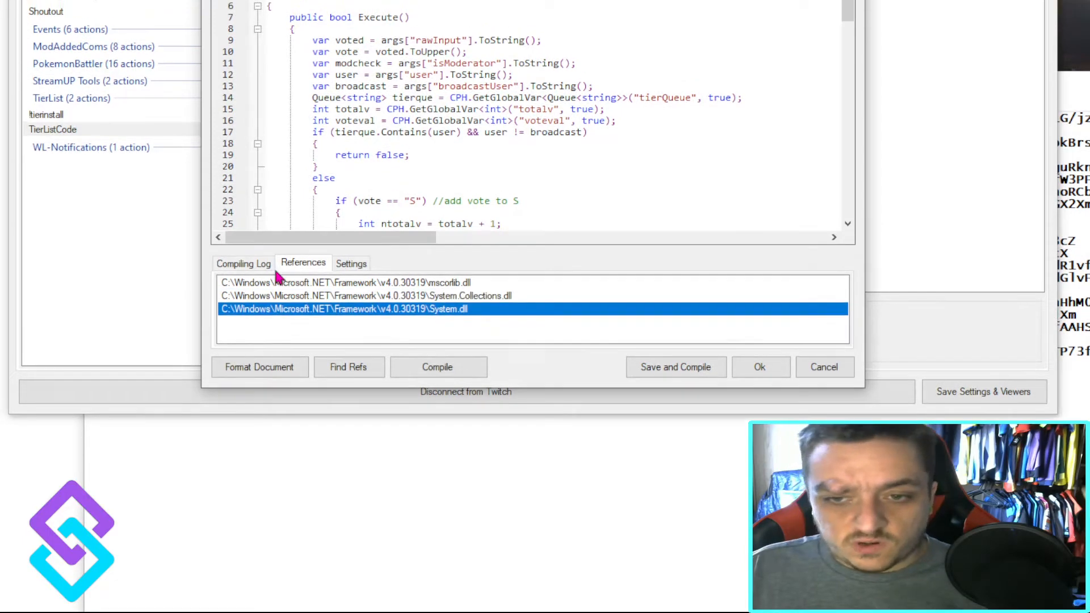
left_click(241, 256)
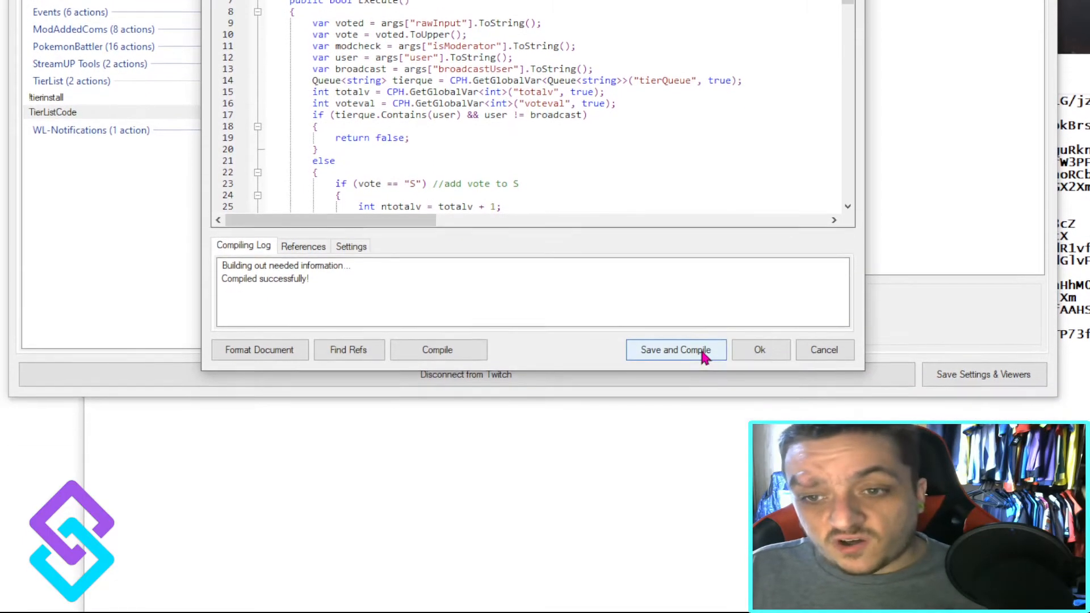
left_click(715, 362)
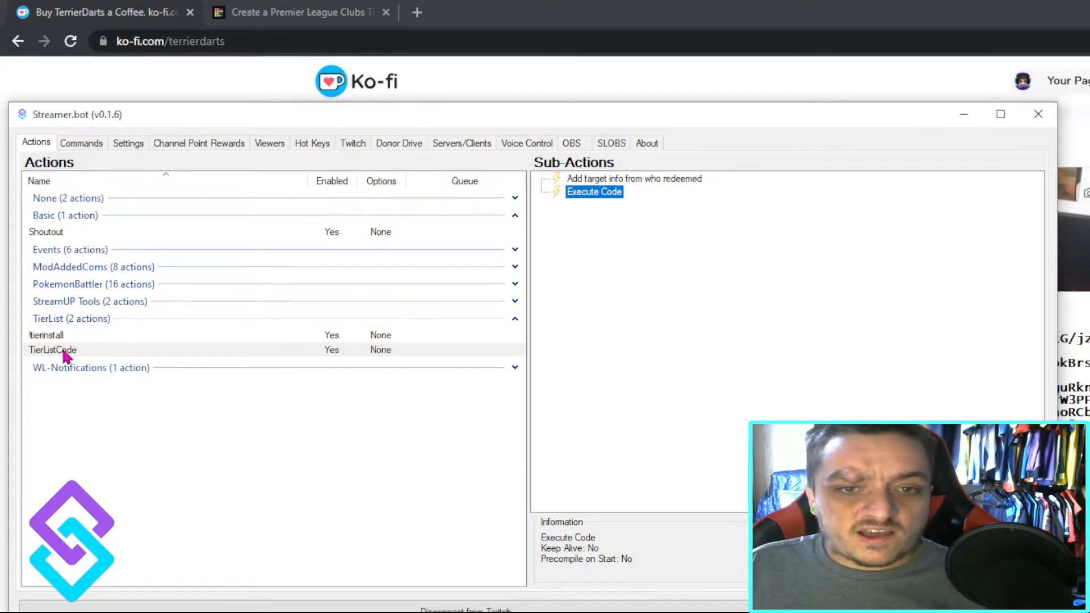
Step: Check in the ungrouped commands which actions are assigned to the !vote and !tierinstall commands
left_click(85, 145)
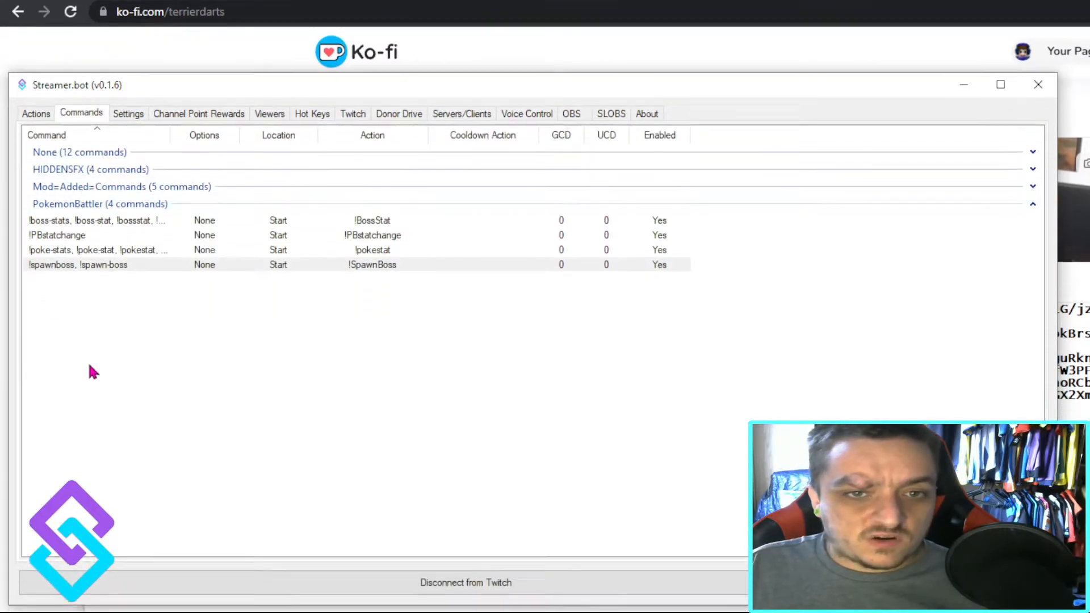
right_click(92, 385)
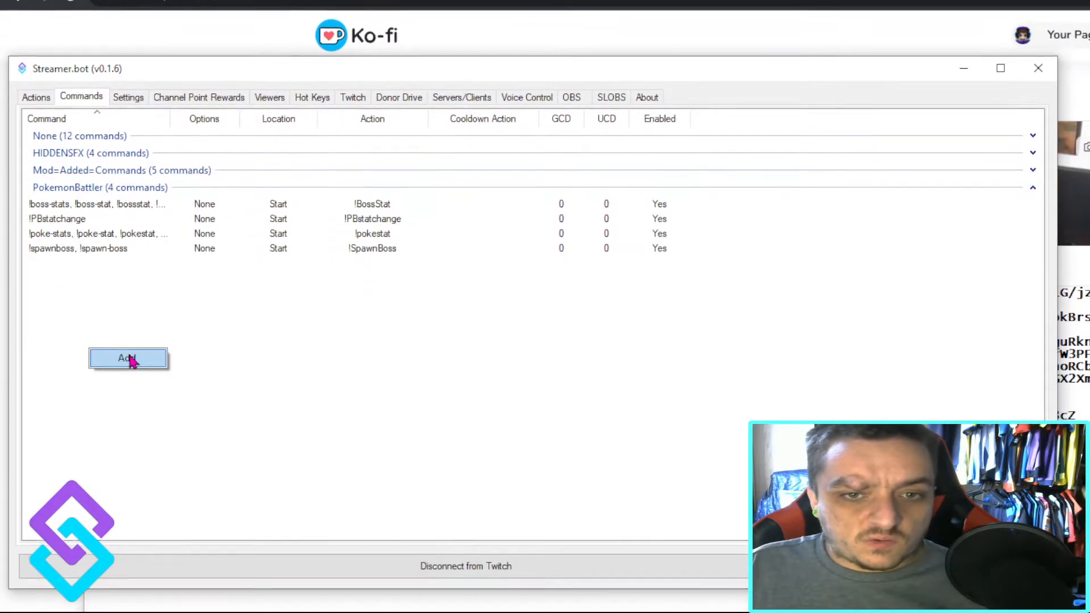
left_click(850, 183)
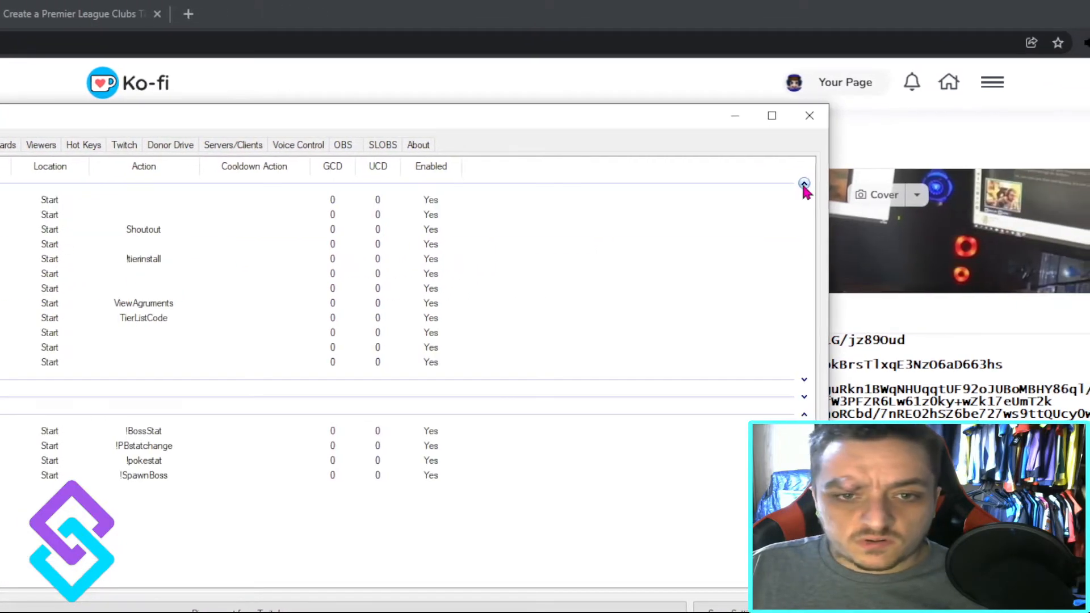
left_click(44, 321)
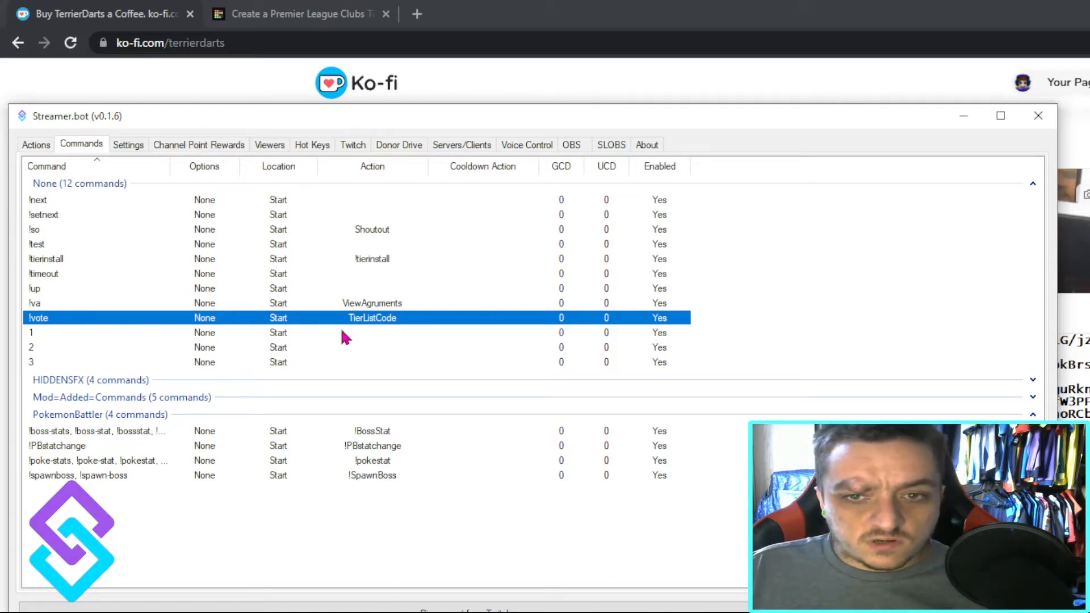
left_click(63, 259)
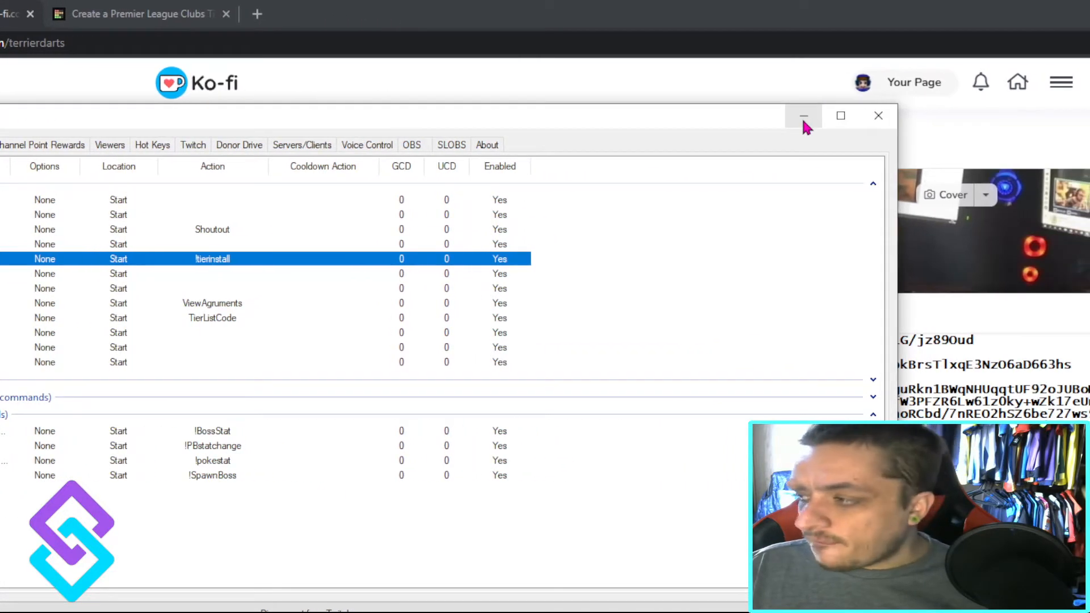
Step: Put Streamer.bot away and examine the tierQueue, totalv, tvoteval and voteval entries in the global variables file
left_click(804, 117)
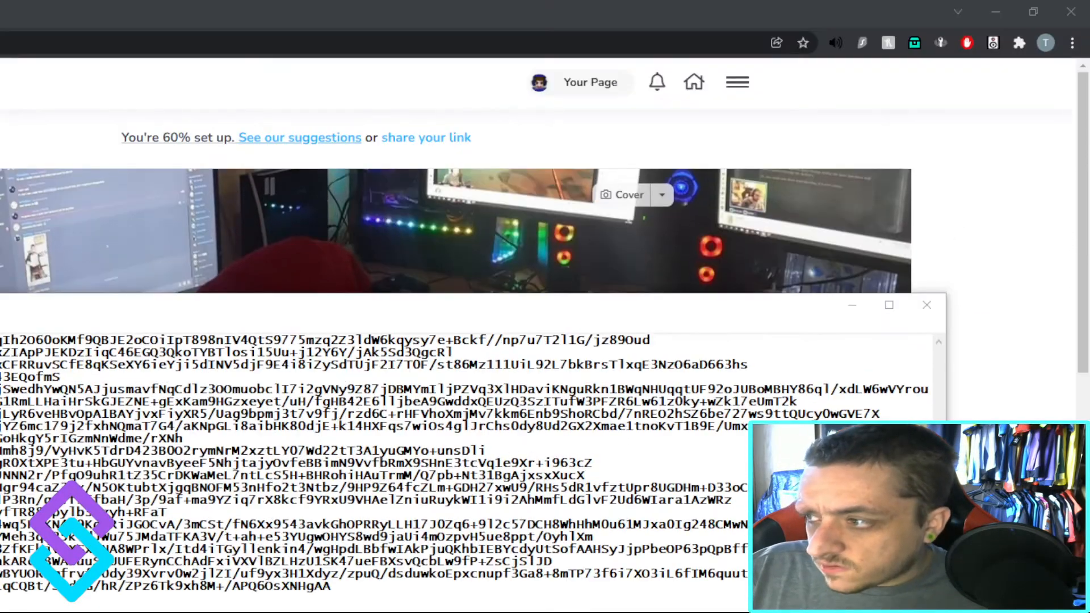
left_click_drag(1089, 149, 266, 0)
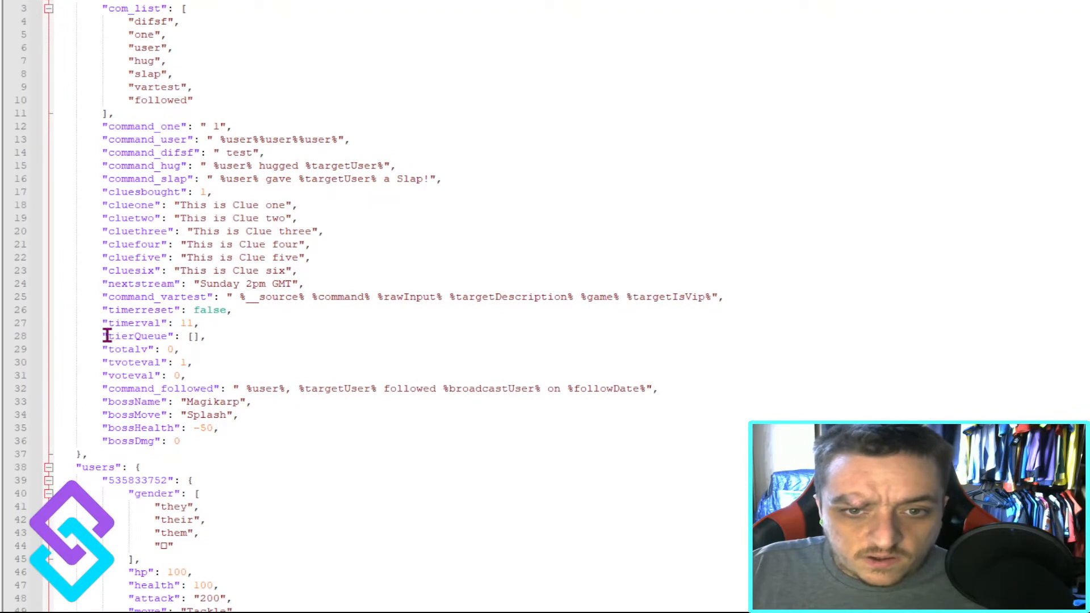
left_click_drag(107, 336, 267, 336)
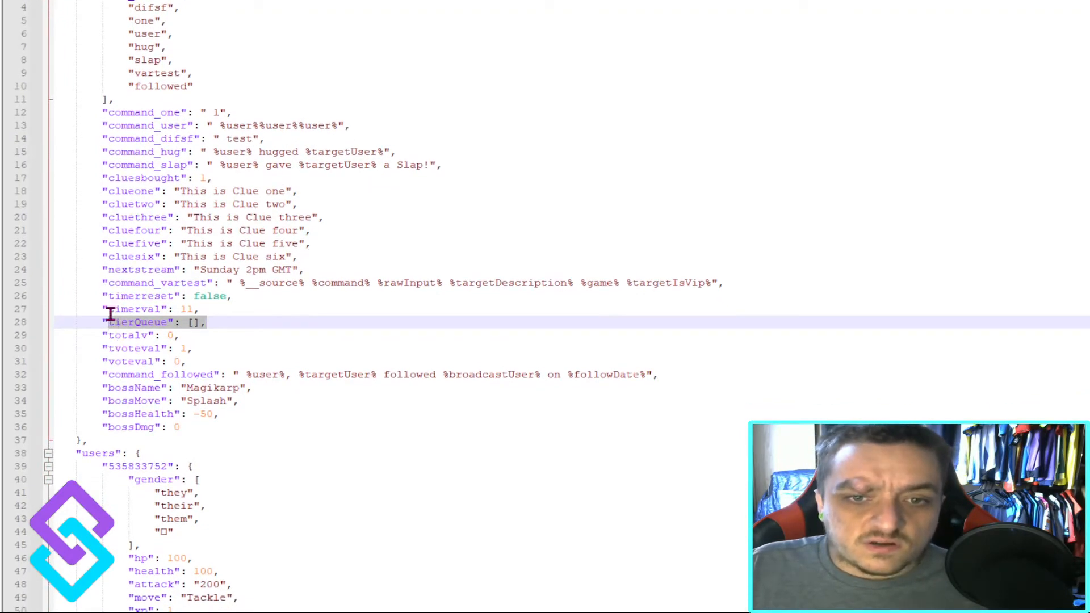
left_click_drag(109, 335, 209, 352)
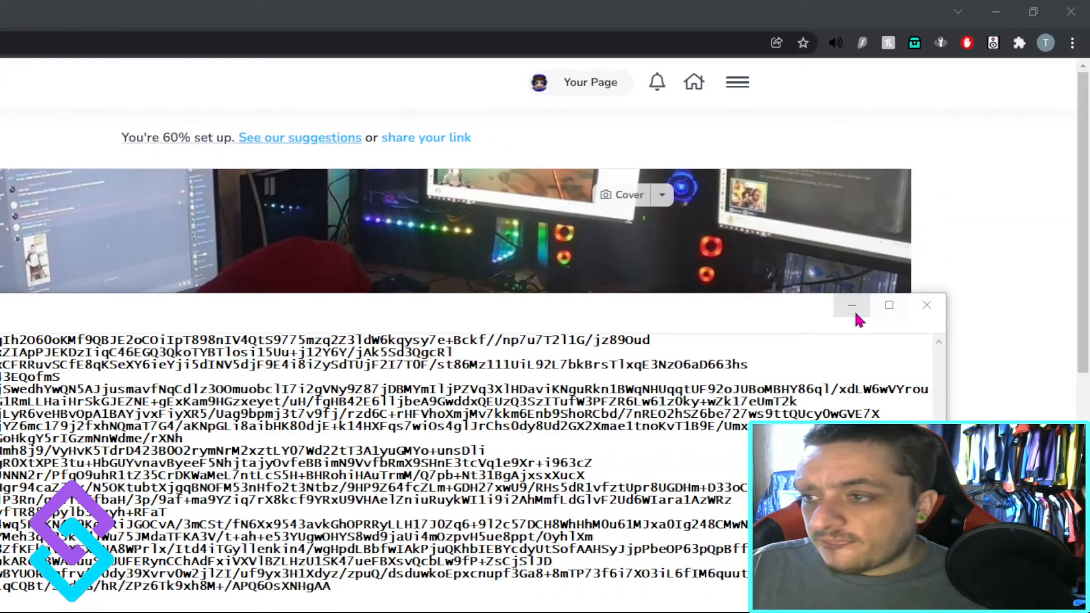
Step: Clear the text window away, bring the stream chat window over the tier list page, and make it wider and shorter
left_click(852, 305)
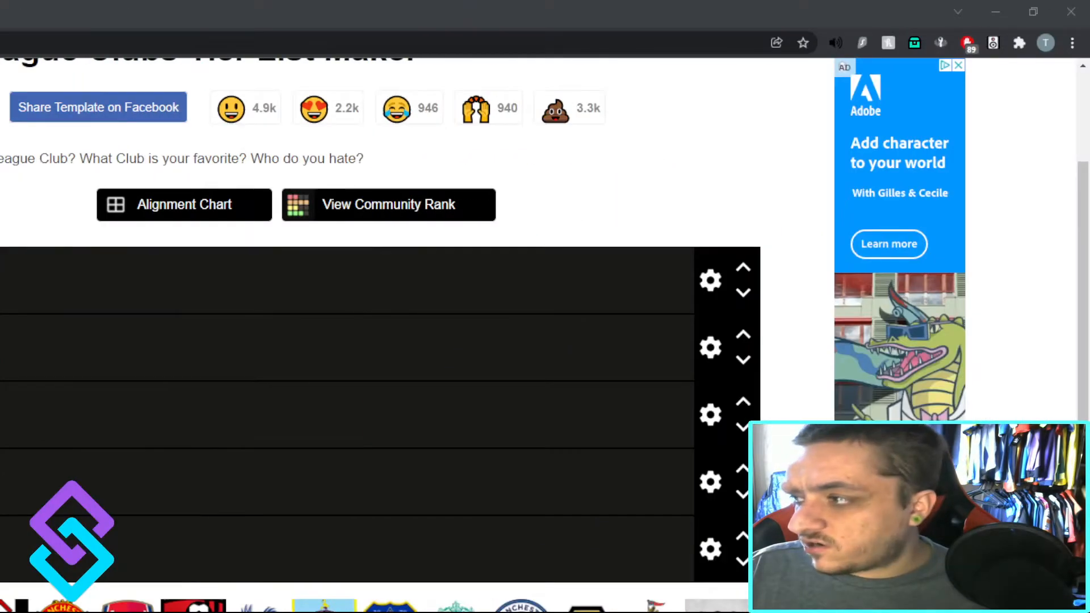
left_click_drag(1089, 238, 489, 151)
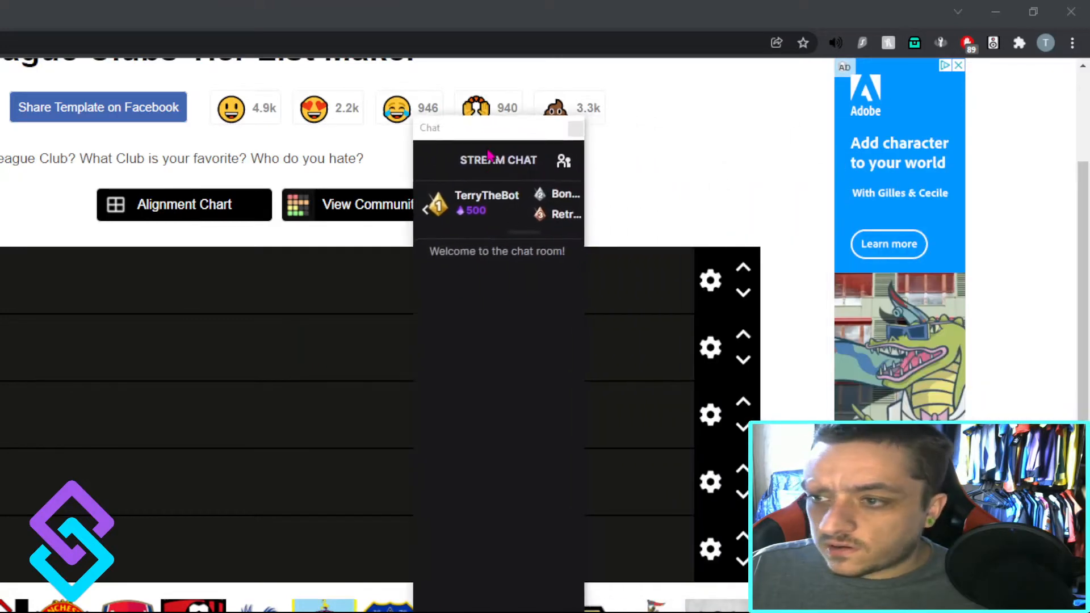
left_click_drag(583, 381, 606, 379)
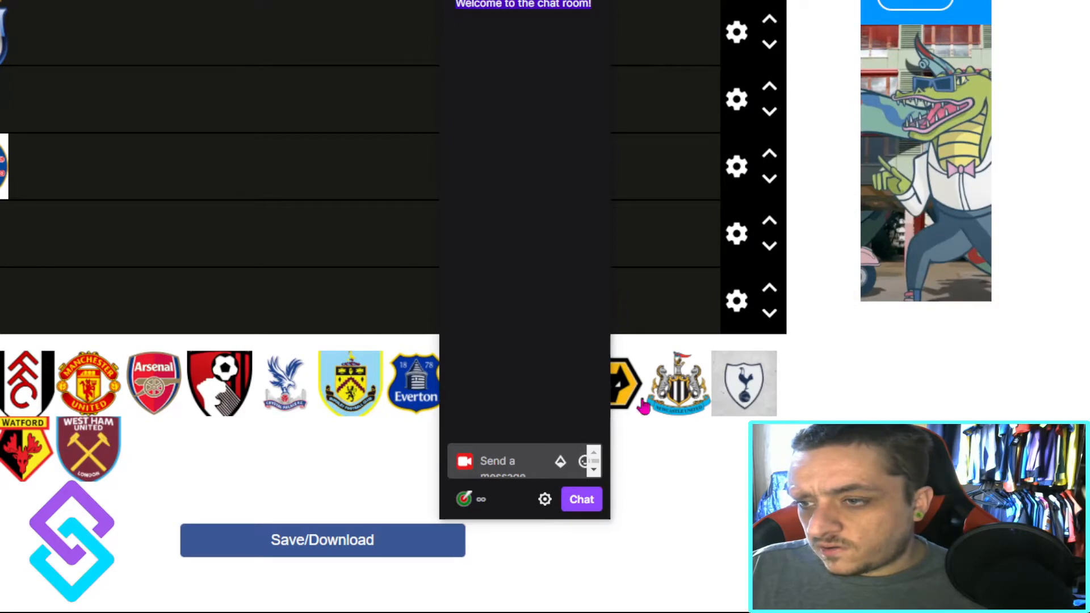
left_click_drag(613, 517, 856, 513)
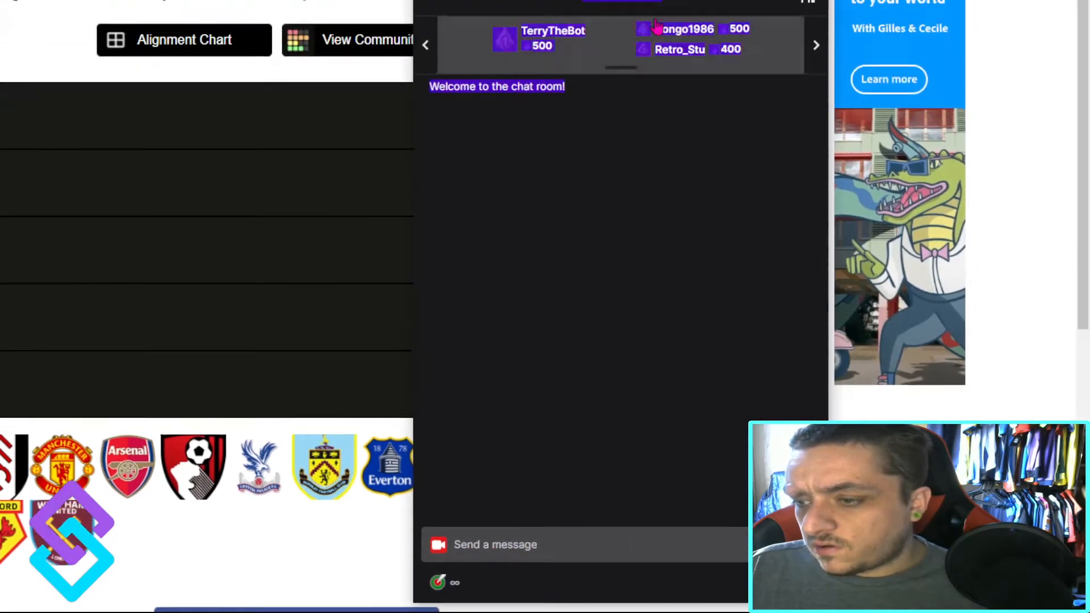
left_click_drag(575, 130, 485, 60)
left_click_drag(519, 453, 478, 256)
left_click_drag(415, 63, 339, 199)
Step: Send the message "!vote start" in the stream chat to open a voting round
left_click(340, 484)
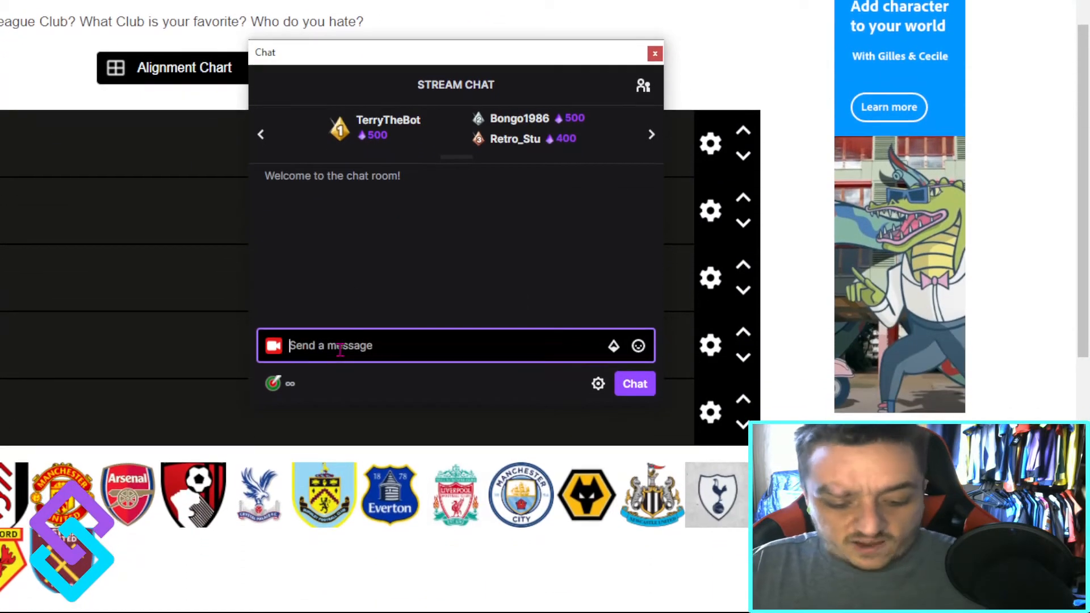
type("!VOT")
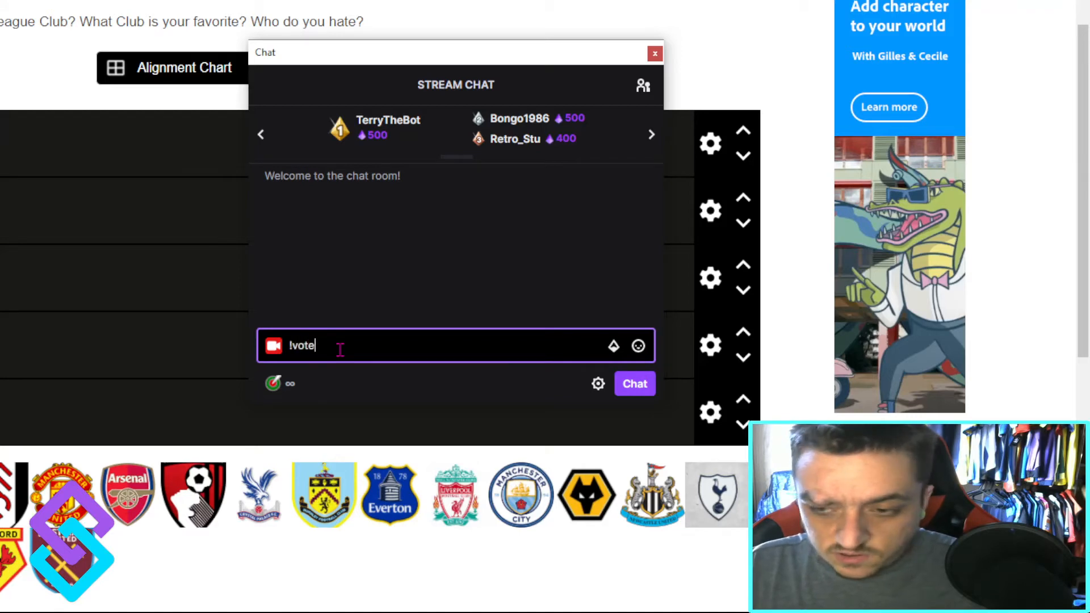
type("e star")
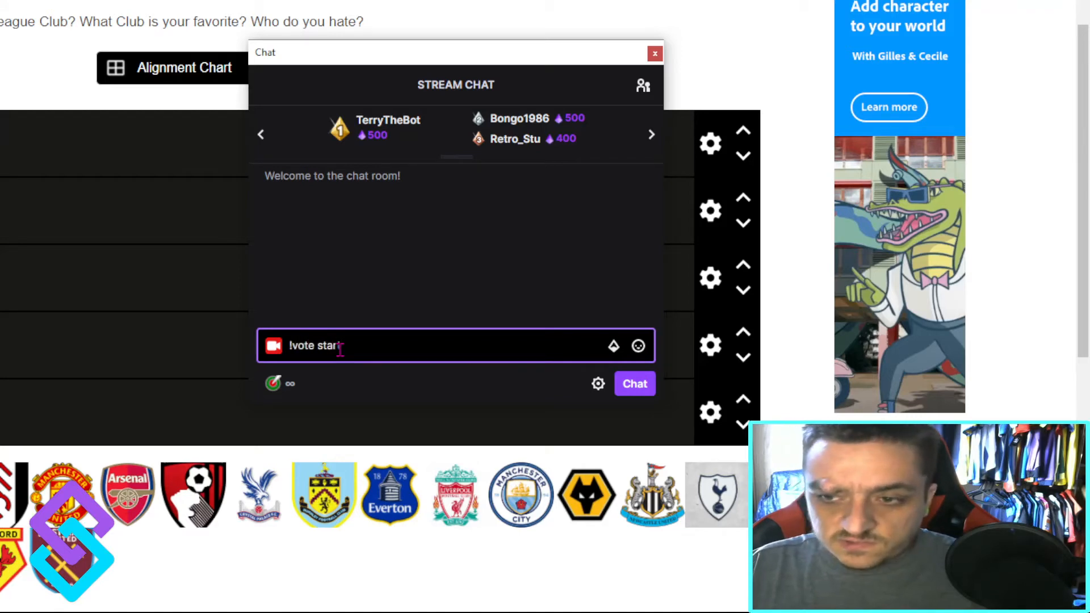
type("t")
key("Return")
scroll(340, 349, "down", 2)
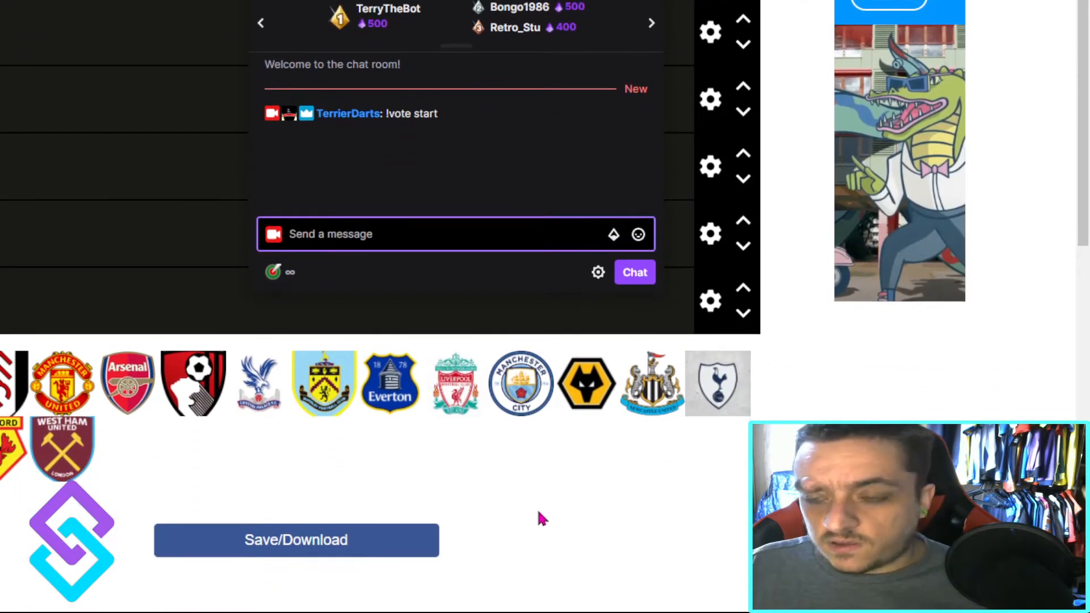
scroll(414, 311, "up", 1)
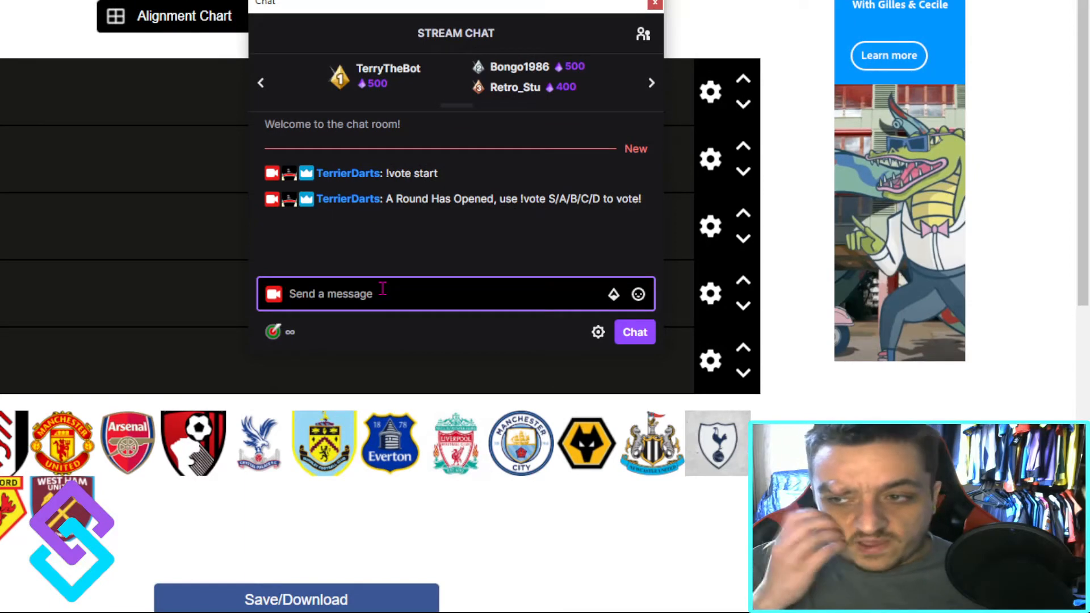
Step: Send the message "!vote S" three times in the stream chat to cast three votes for tier S
type("!vote S")
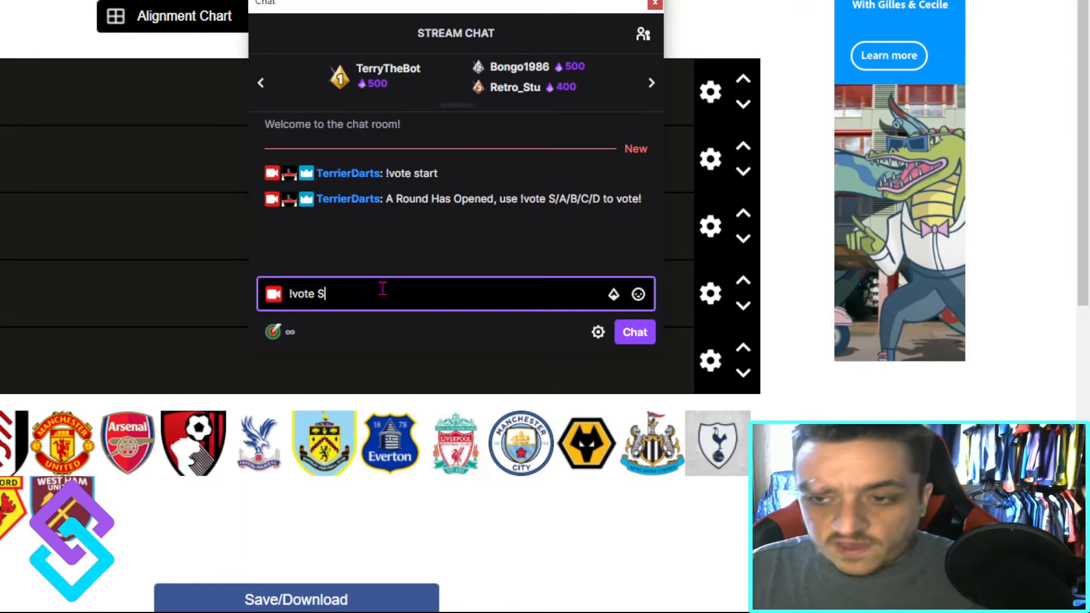
key("Return")
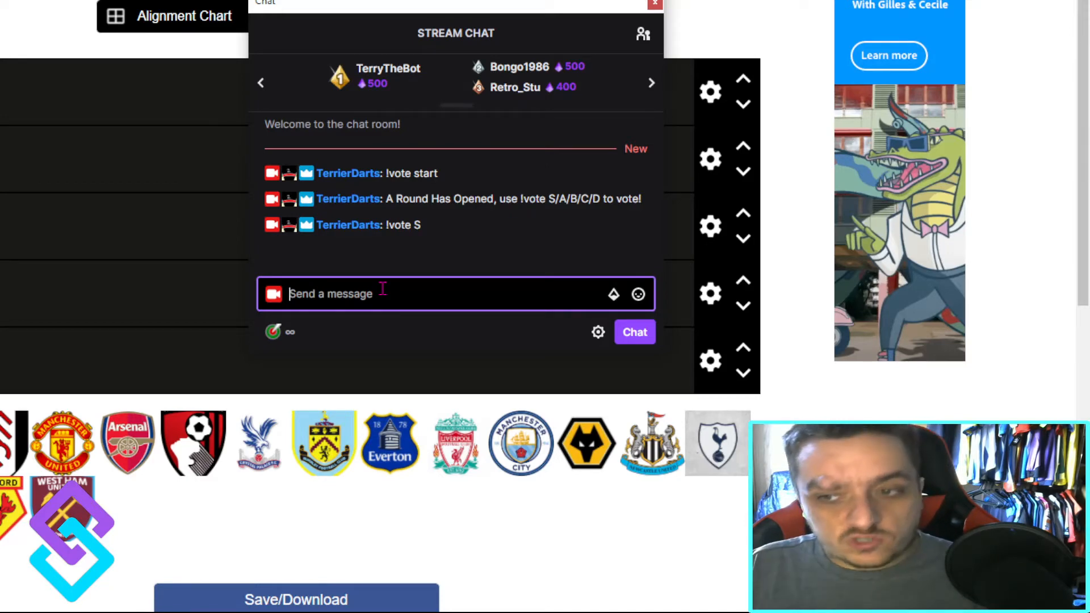
type("!vote")
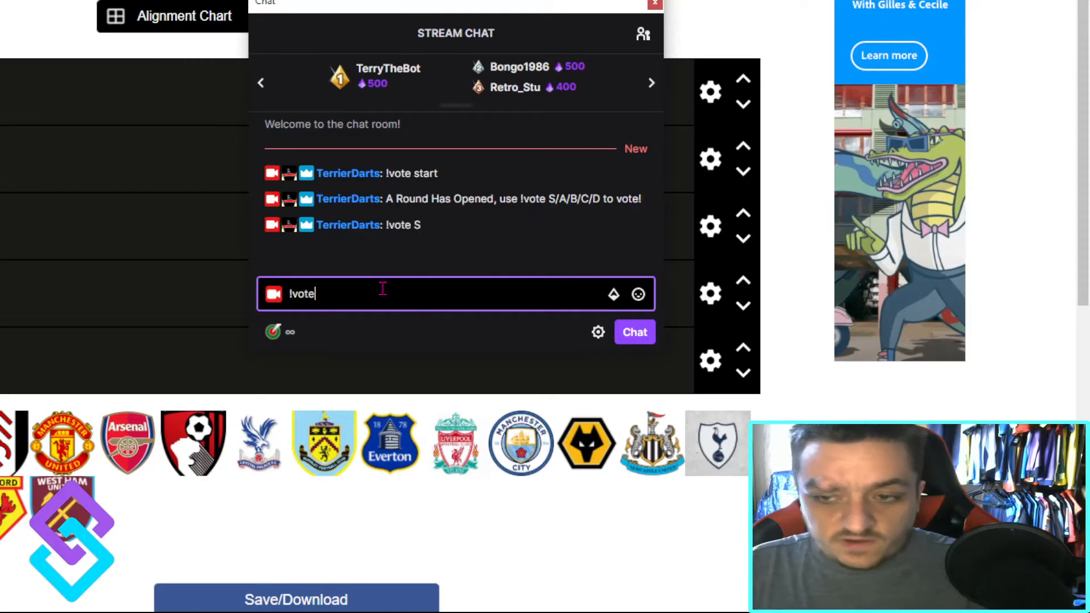
type(" S")
key("Return")
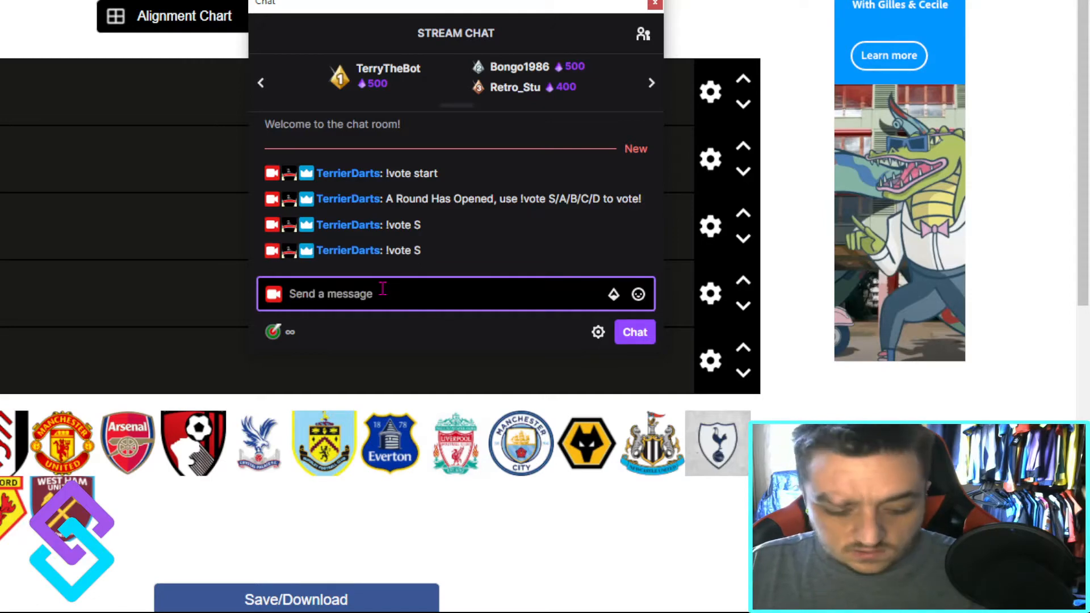
type("!vote")
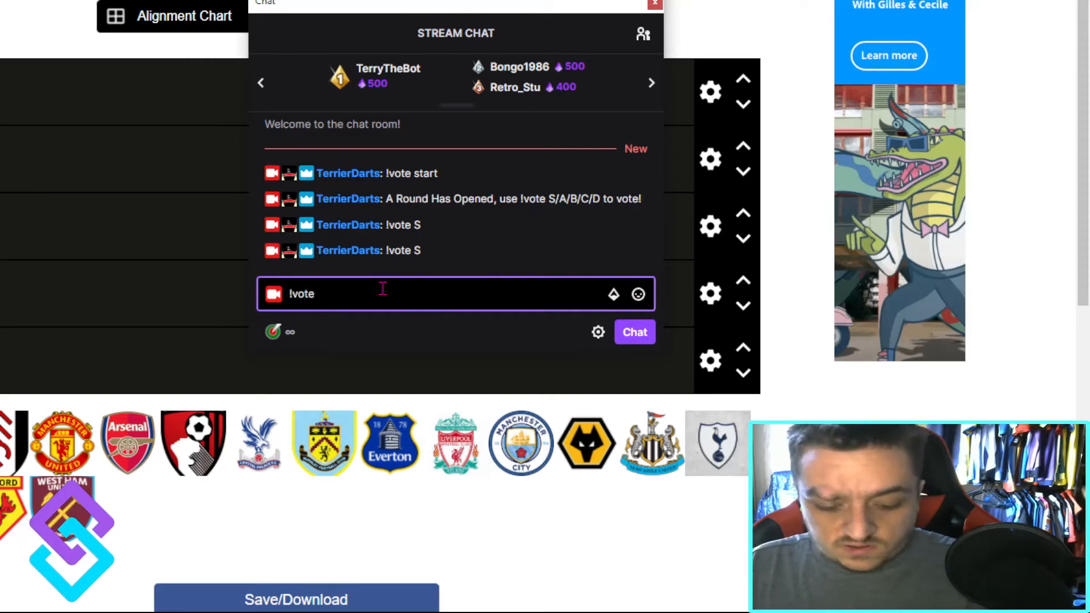
type(" S")
key("Return")
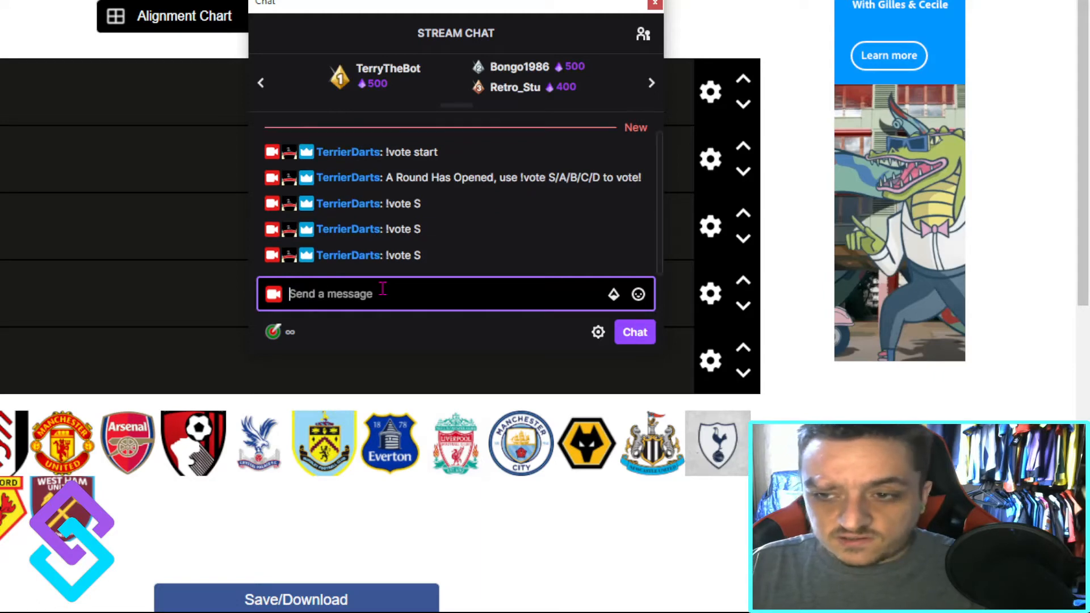
Step: Cast three more votes in the stream chat by sending "!vote D", "!vote C" and "!vote D"
type("!vot")
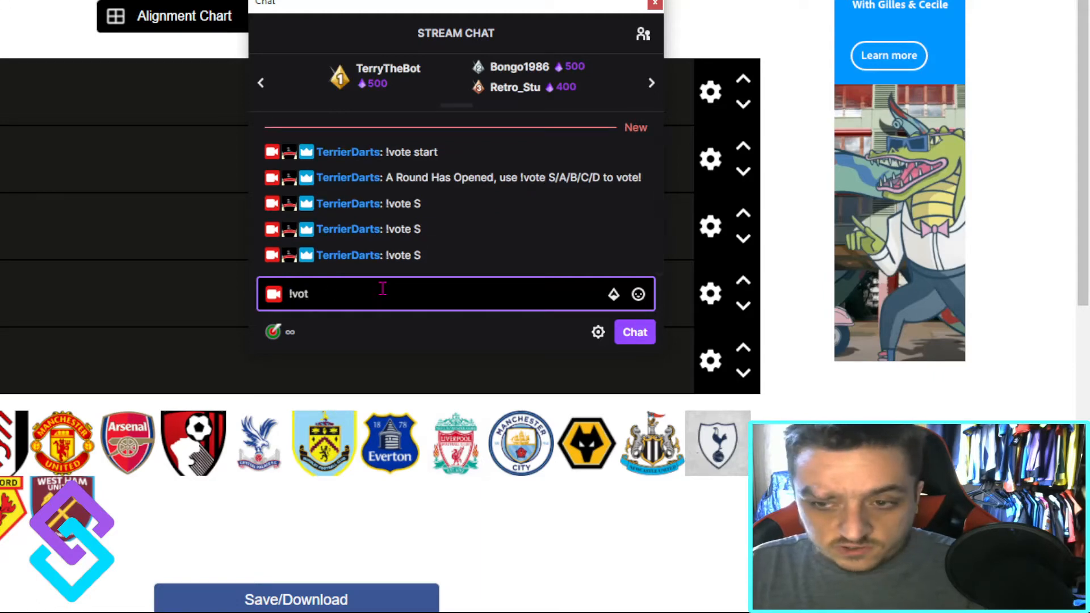
type("e D")
key("Return")
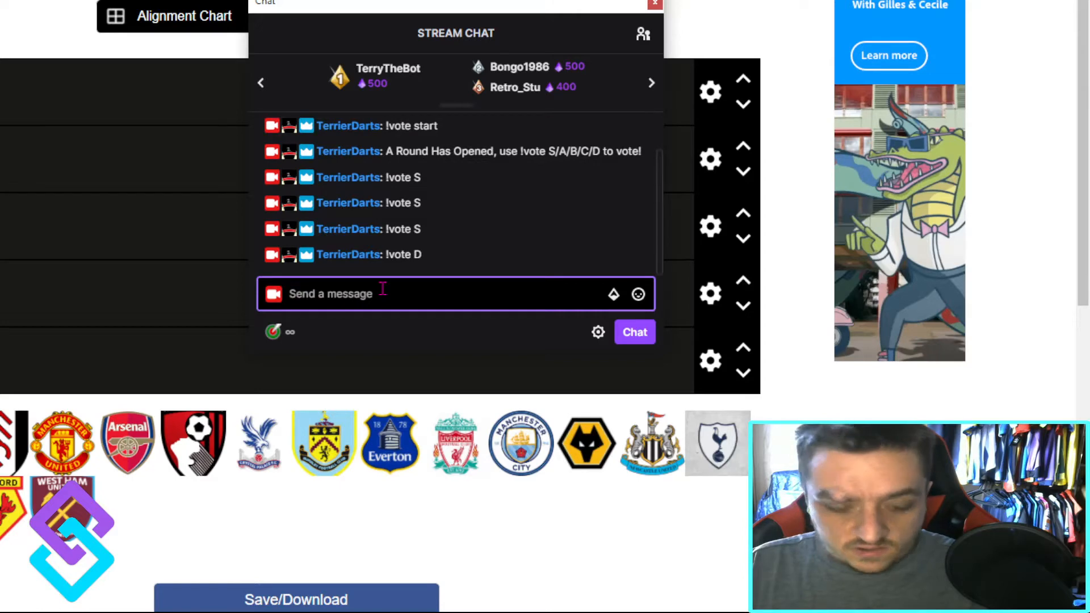
type("!vote")
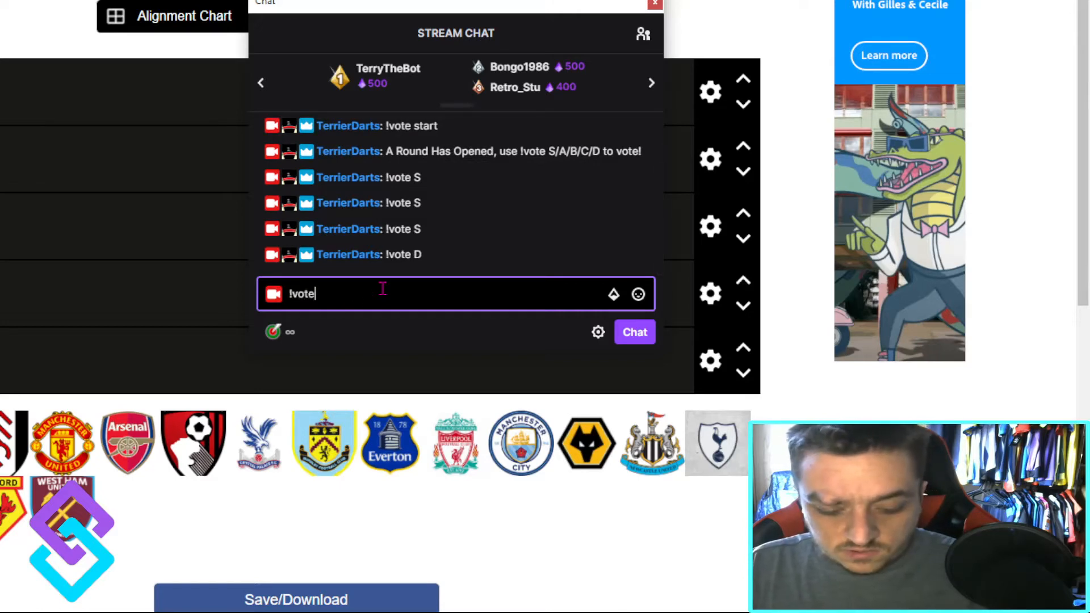
type(" C")
key("Return")
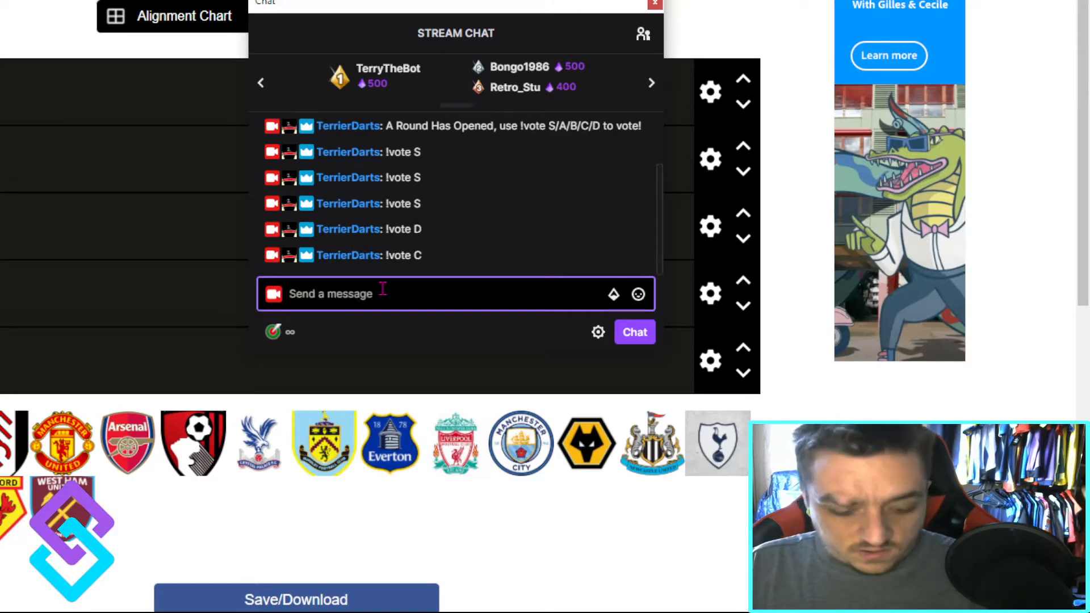
type("!vote D")
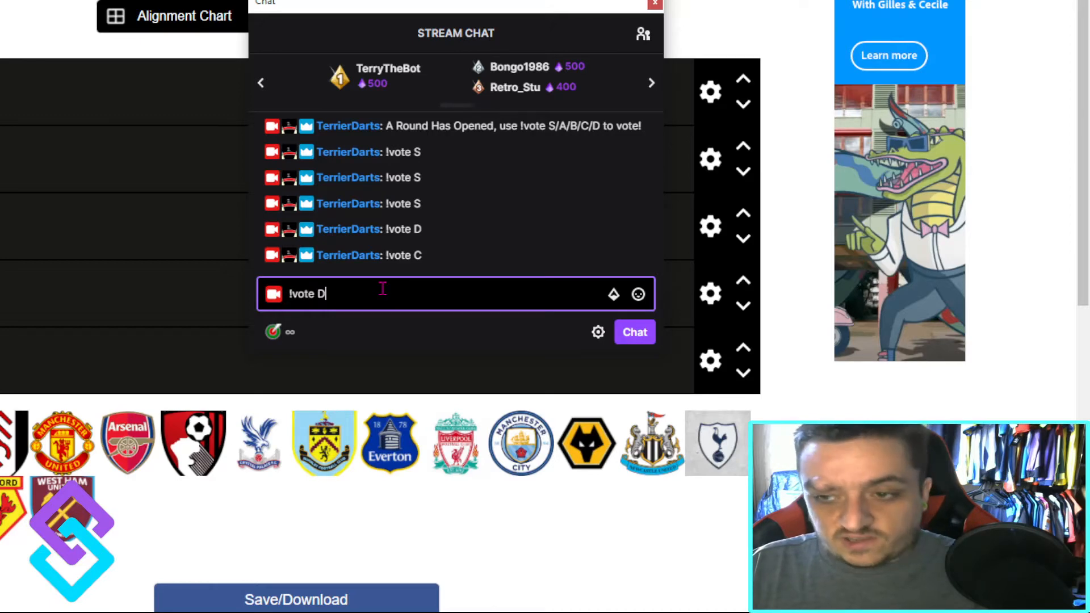
key("Return")
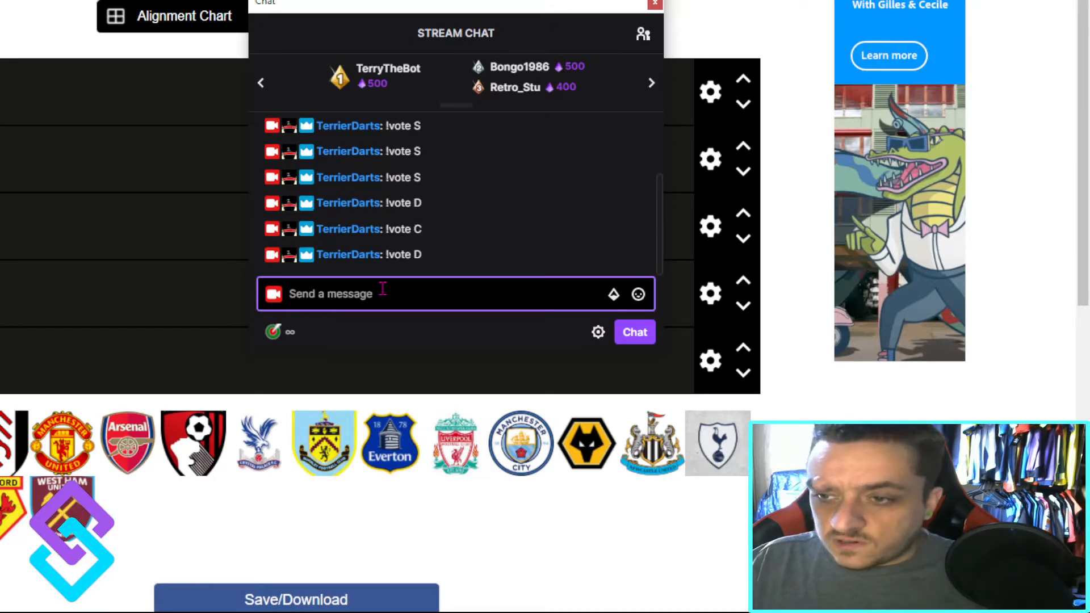
Step: Close the voting round with the chat message "!vote end" and place the Brighton badge in tier B beside Chelsea
scroll(377, 353, "down", 1)
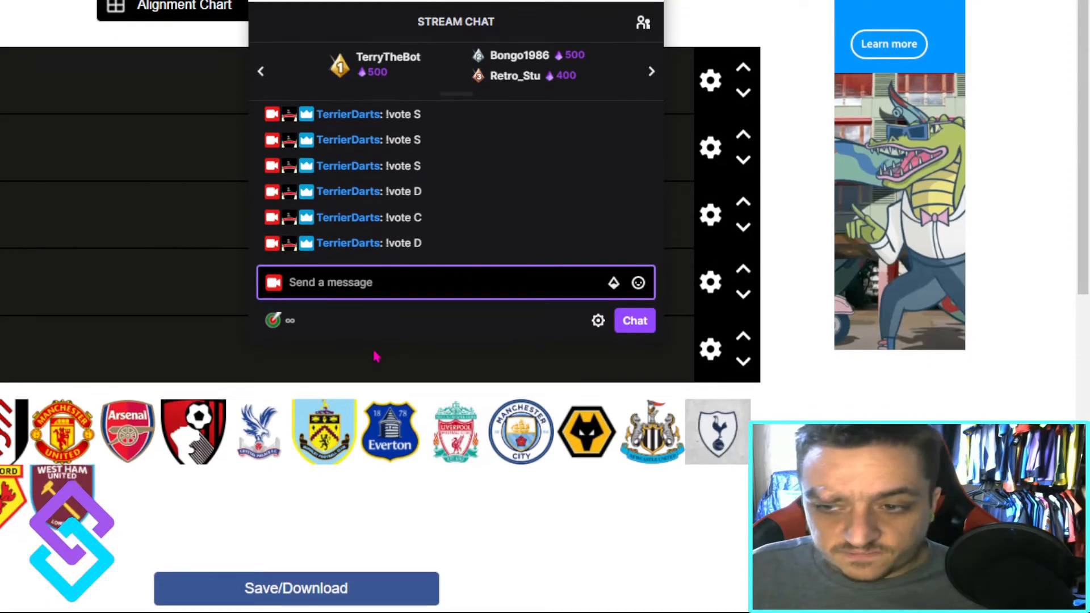
scroll(364, 341, "up", 1)
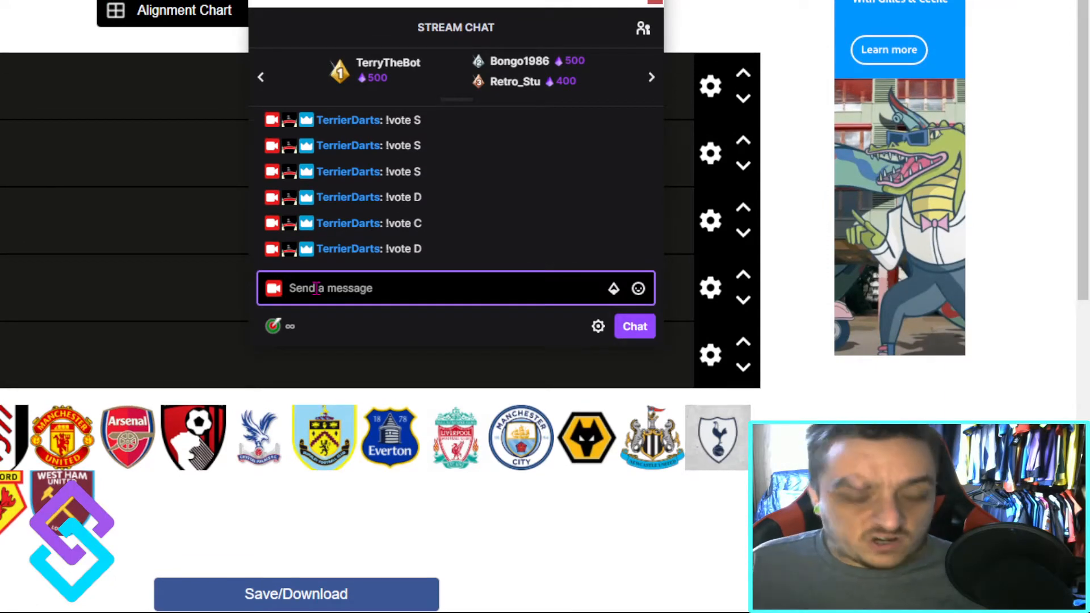
type("!vote end")
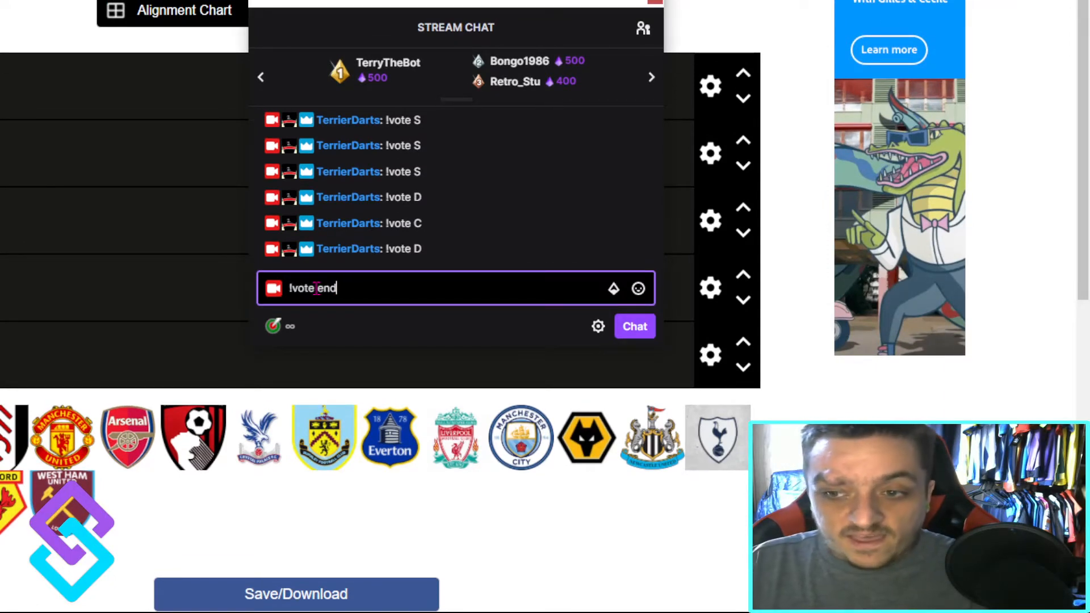
key("Return")
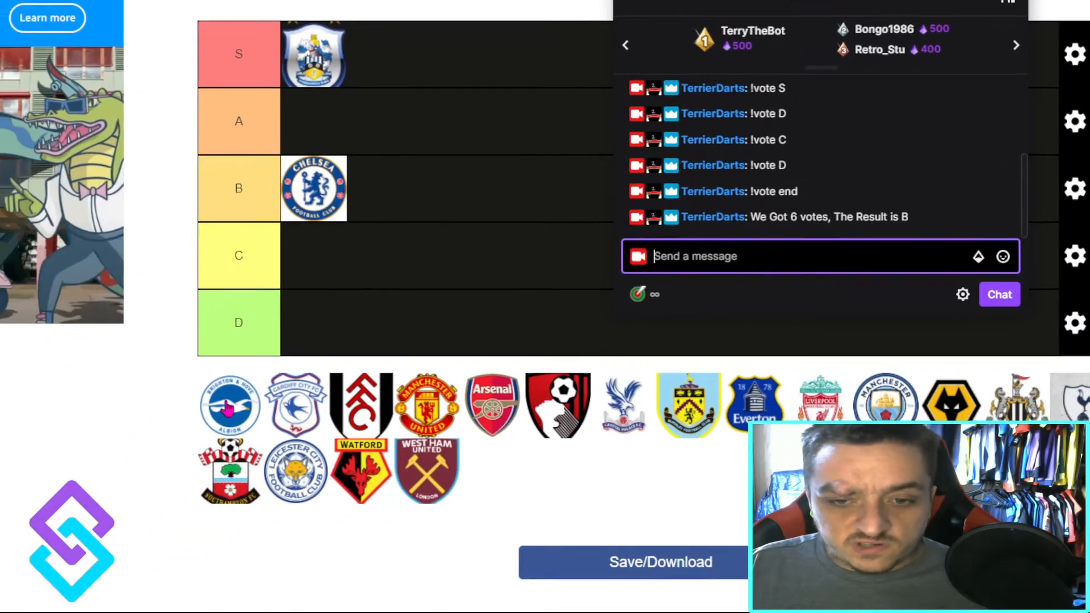
left_click_drag(284, 374, 455, 171)
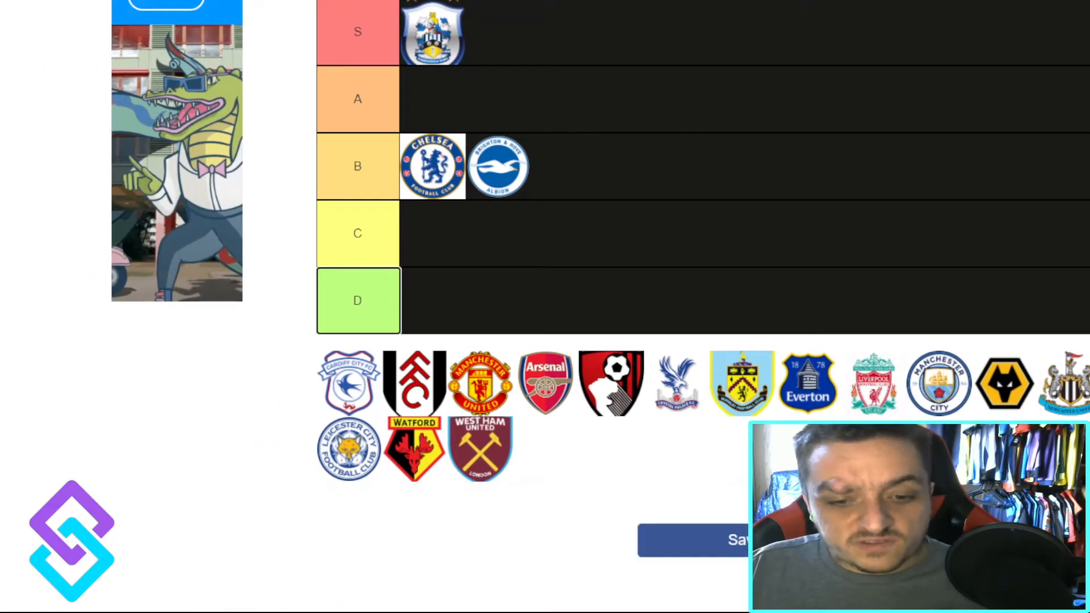
Step: Bring up Streamer.bot and send "!vote start" in the stream chat to open another voting round
mouse_move(165, 612)
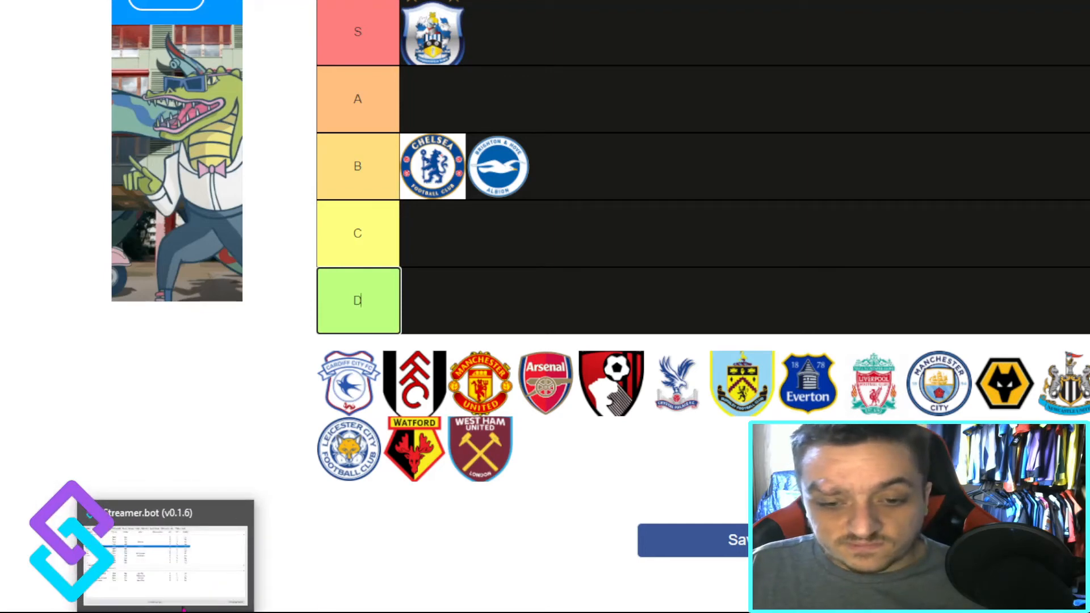
left_click(166, 612)
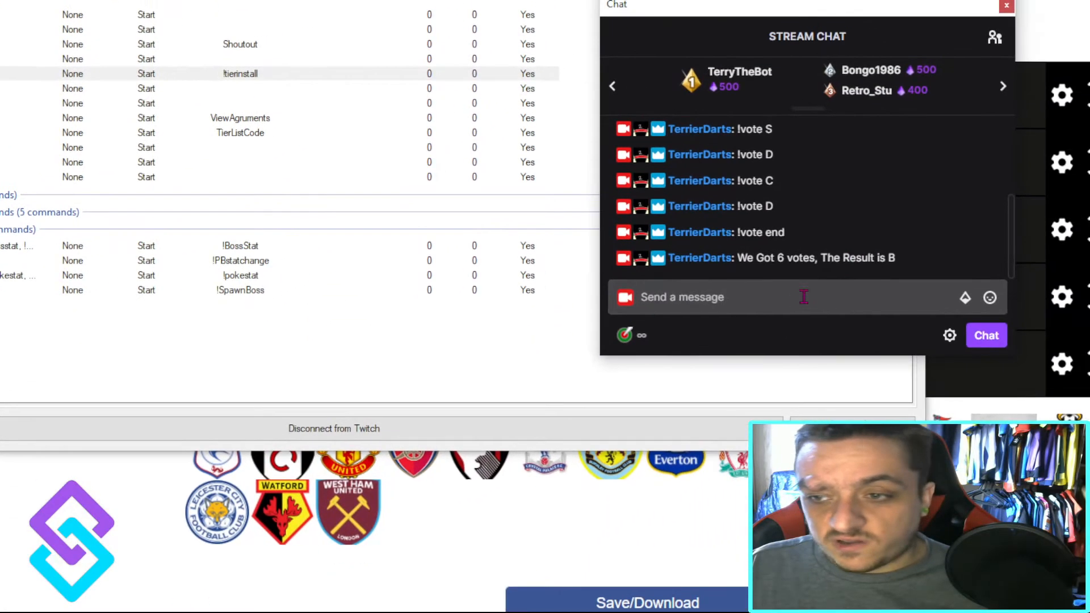
left_click(926, 238)
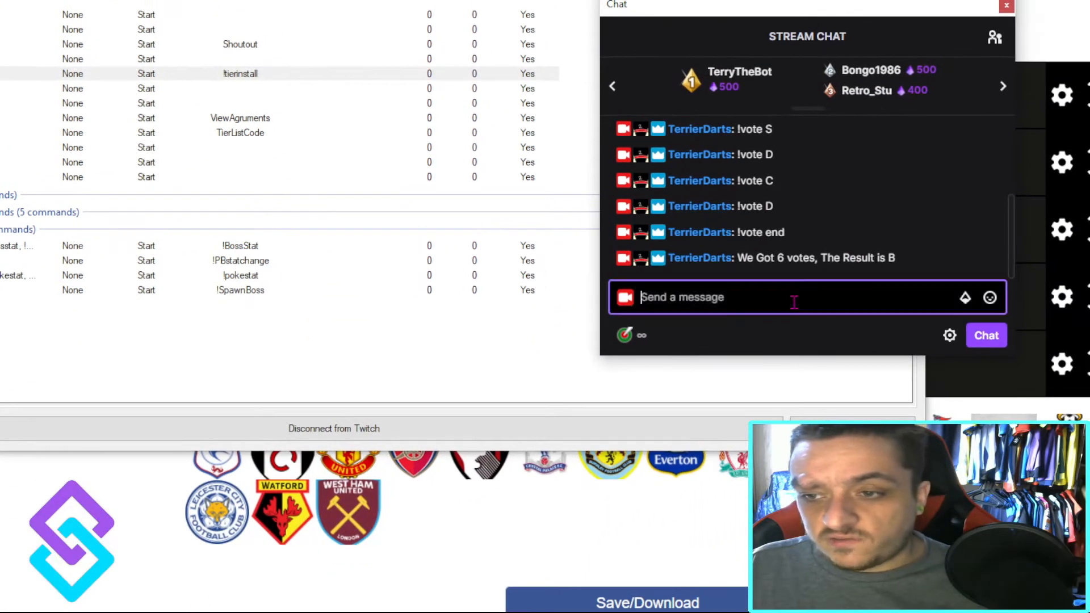
type("!vote start")
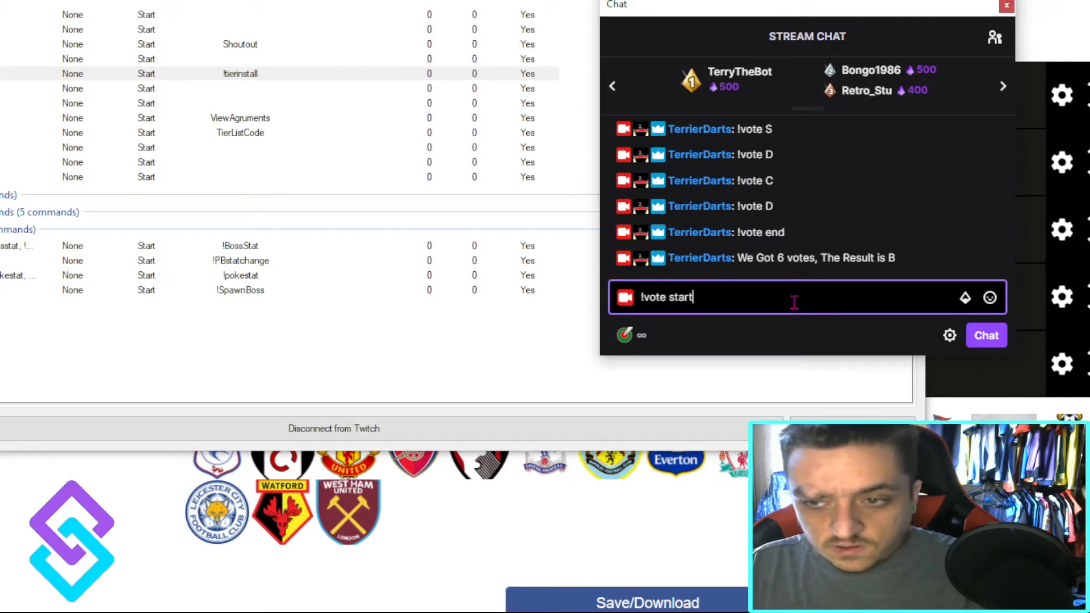
key("Return")
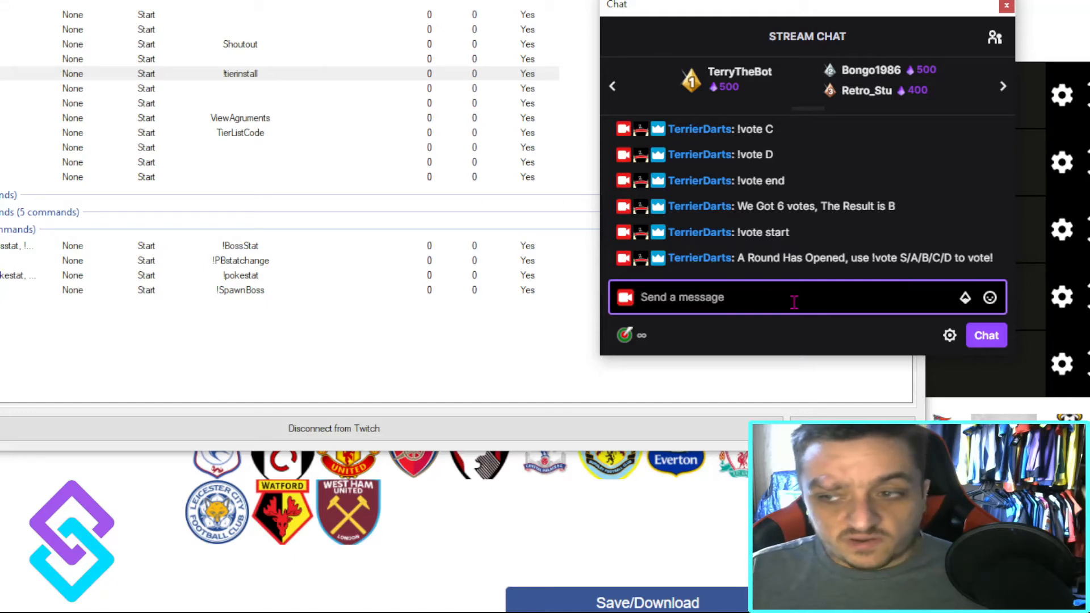
Step: Cast a single vote with "!vote S" in the stream chat and close the round with "!vote end"
type("!vote S")
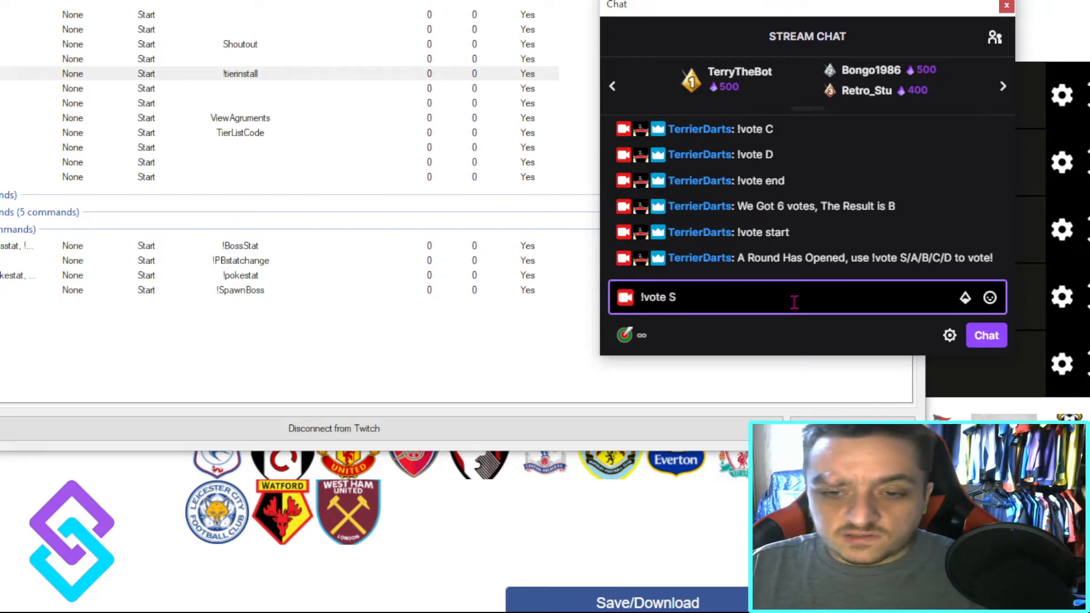
key("Return")
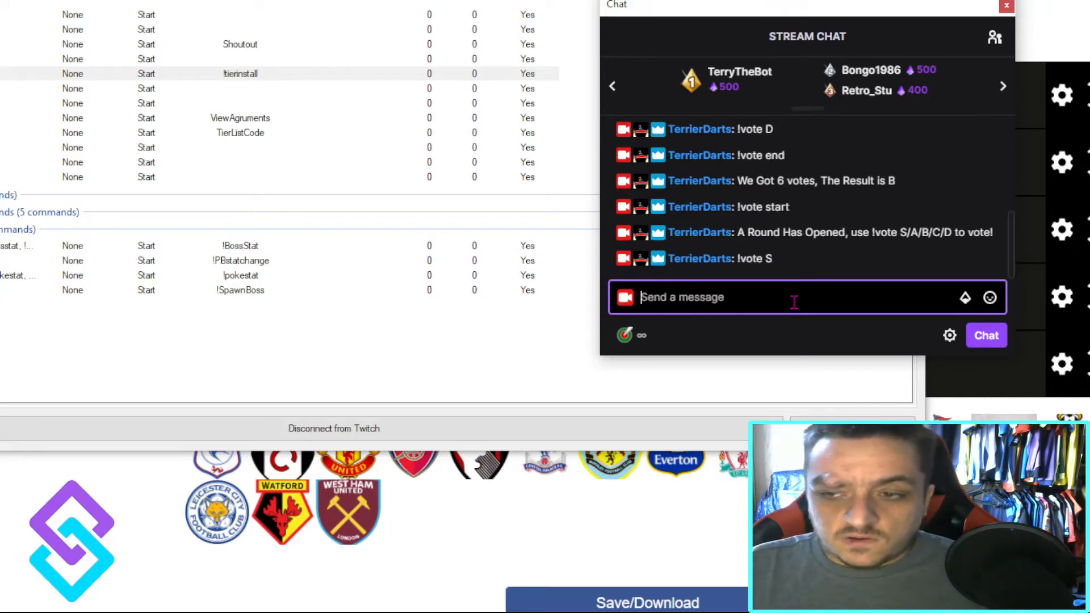
type("!vo")
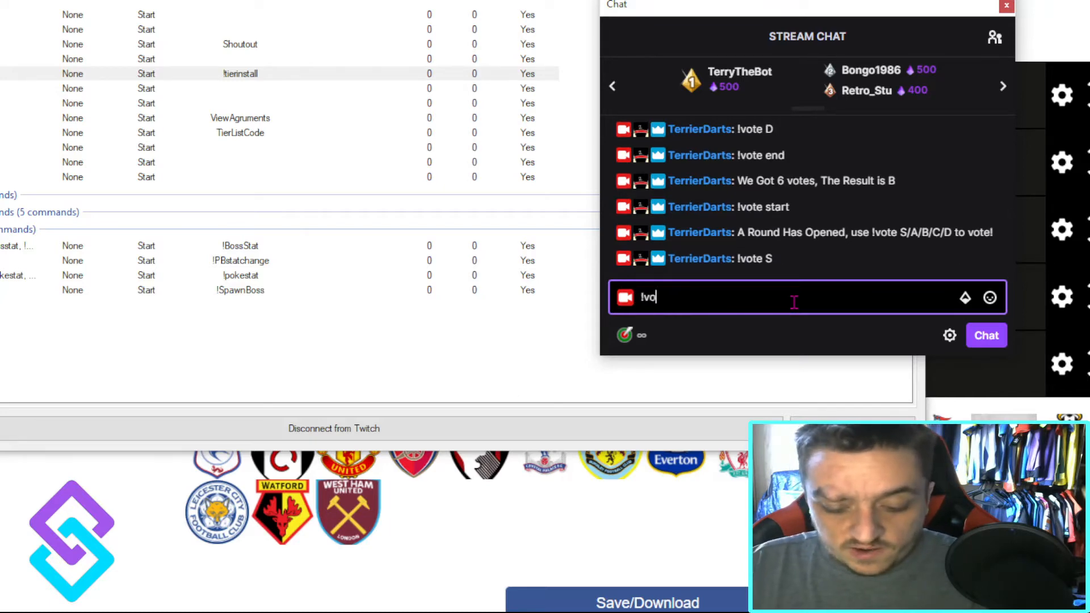
type("te end")
key("Return")
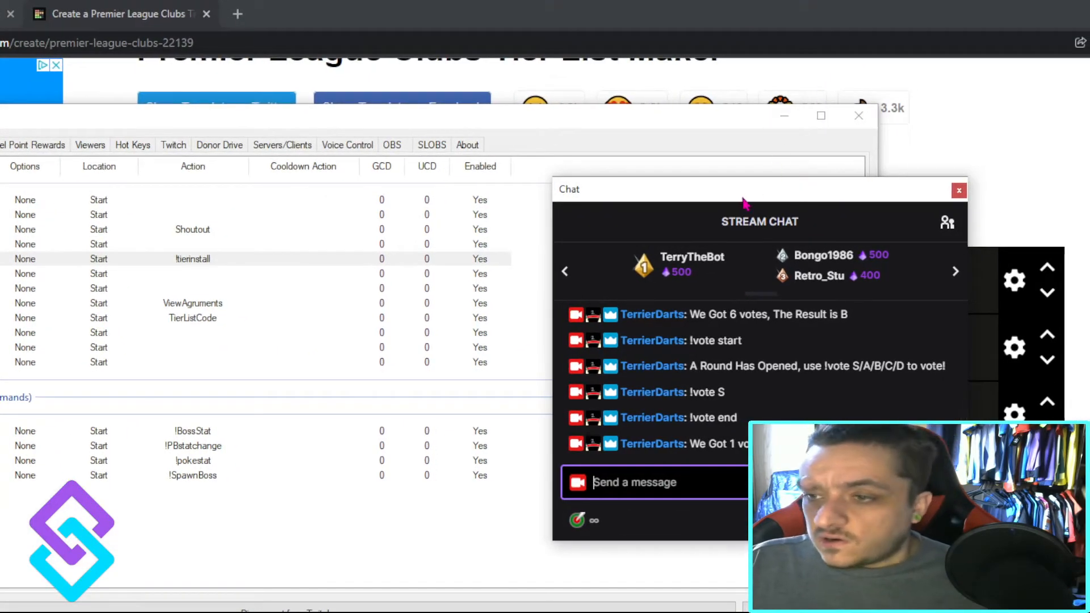
Step: Move the stream chat window out of the way and open the Execute Code sub-action of the TierListCode action
left_click_drag(743, 199, 1089, 205)
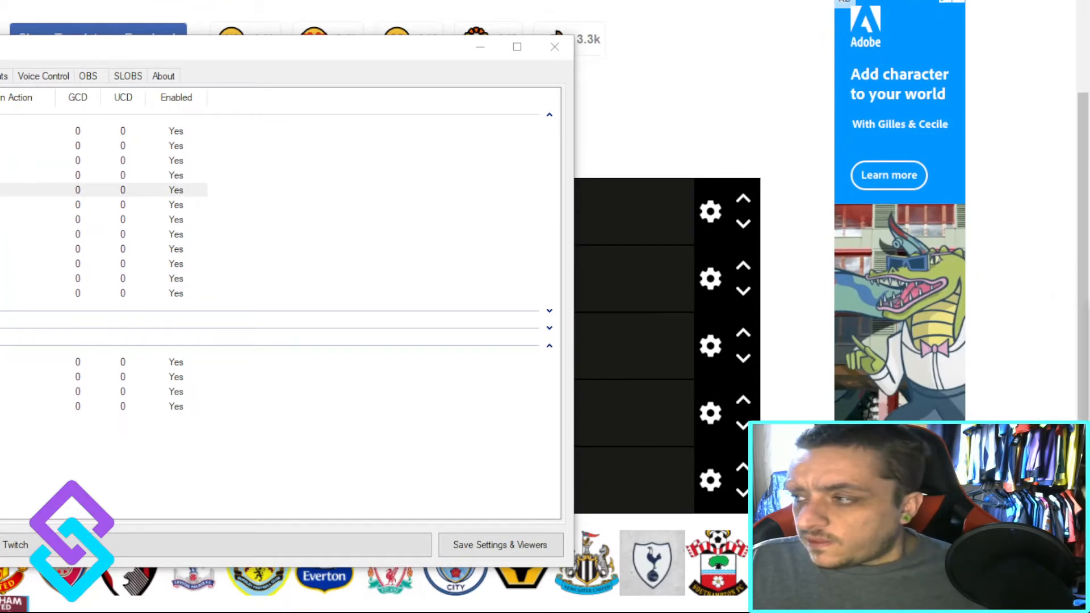
left_click_drag(1089, 261, 1089, 204)
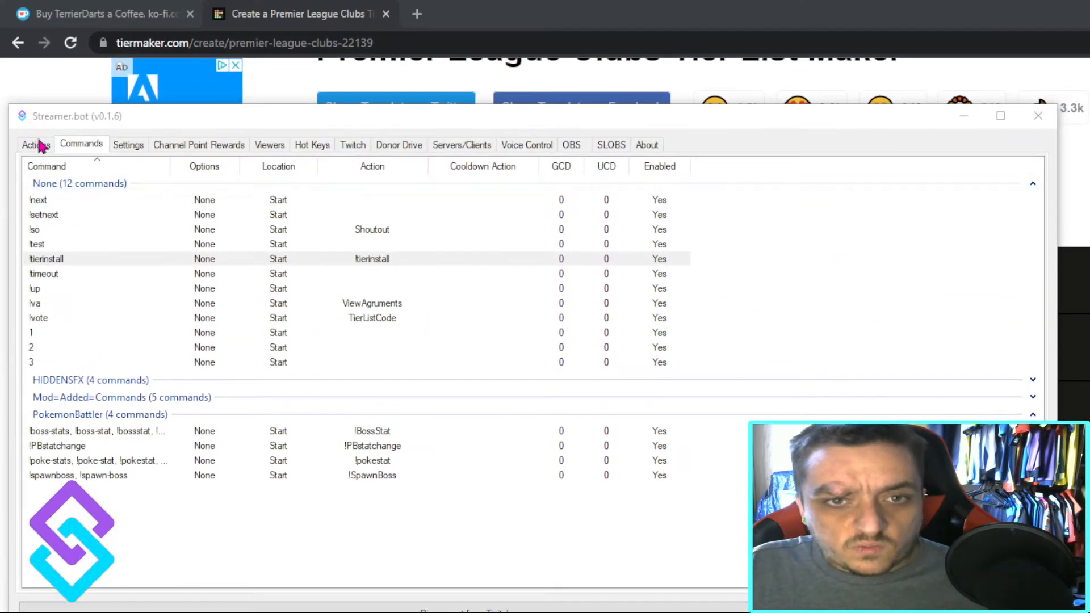
left_click(35, 146)
double_click(68, 351)
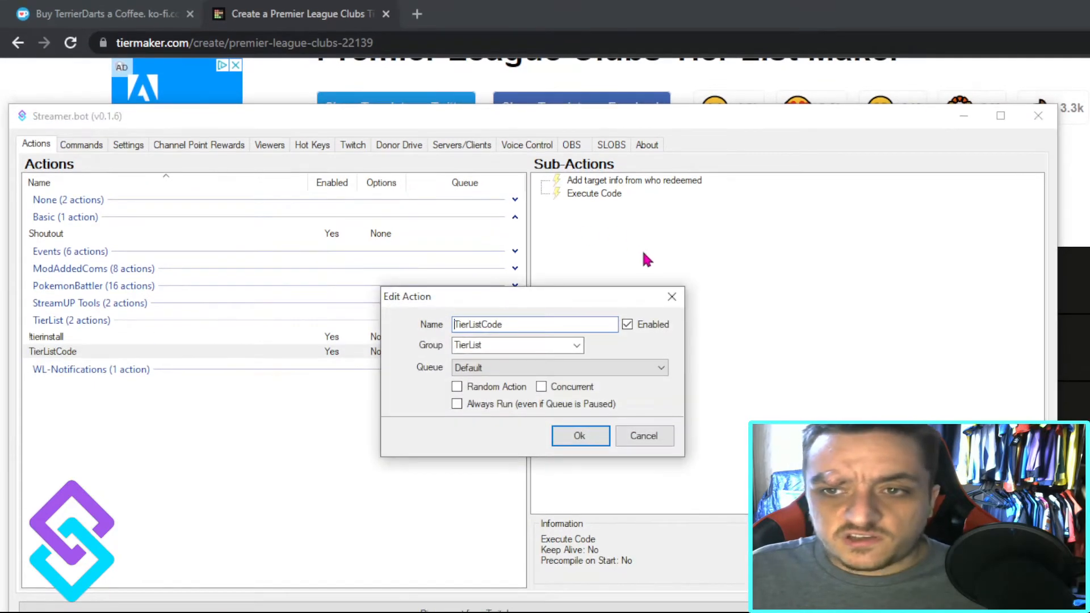
left_click(671, 300)
double_click(593, 193)
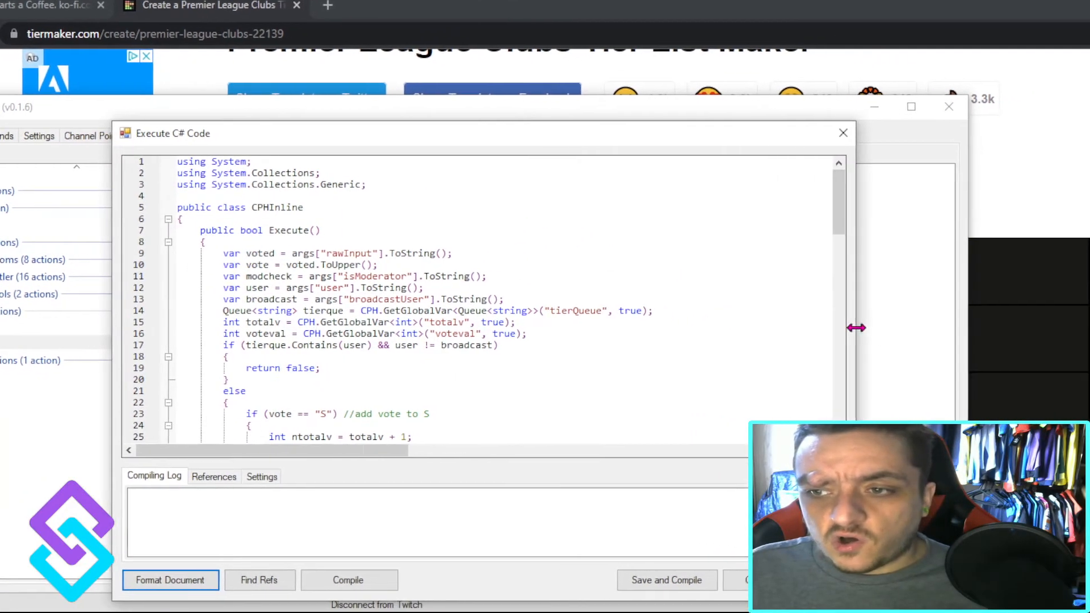
Step: Examine the C# code's variable declarations, the tierque check for repeat voters, and the block that adds a vote to S
left_click_drag(795, 199, 798, 234)
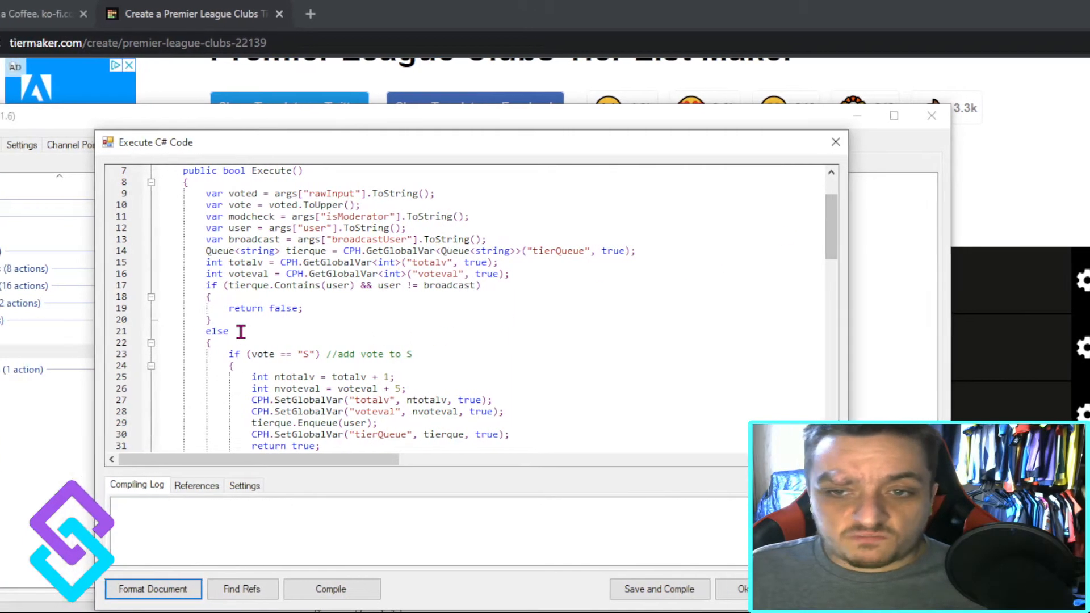
left_click_drag(282, 309, 378, 313)
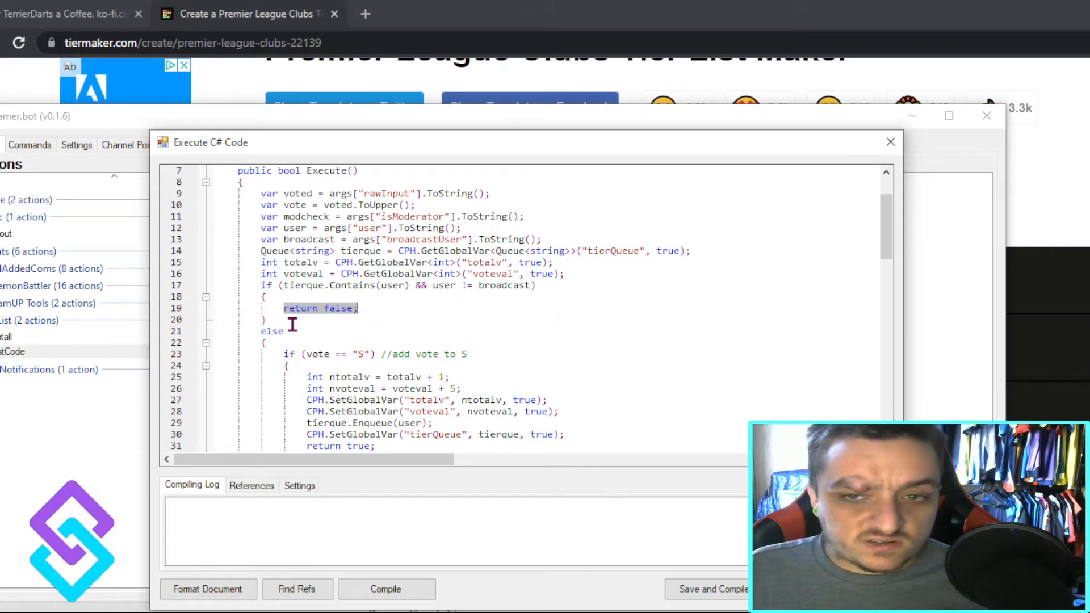
left_click_drag(433, 287, 536, 293)
left_click(536, 317)
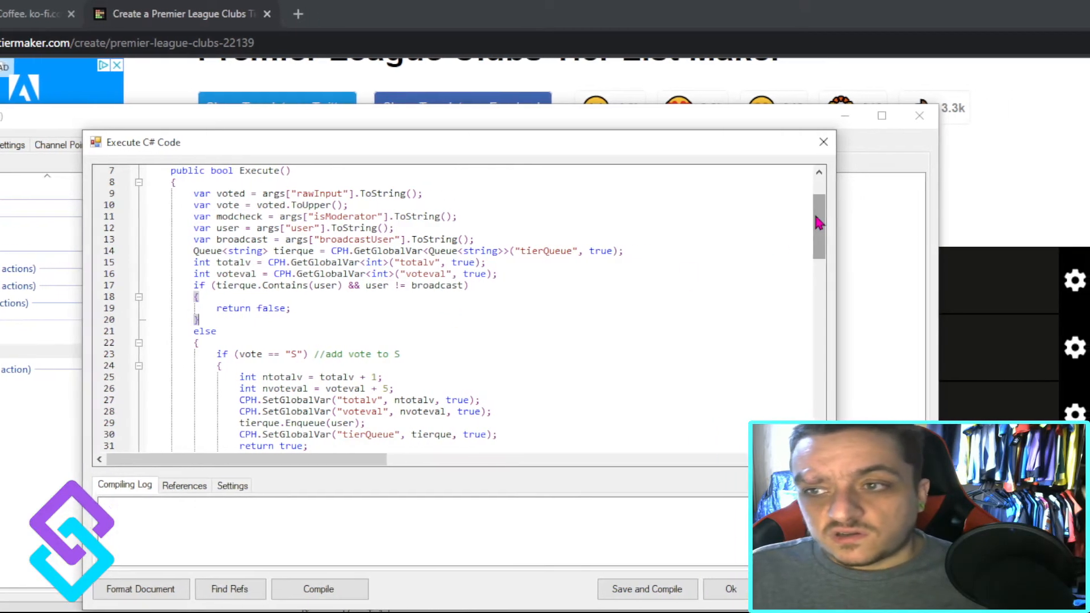
left_click_drag(807, 224, 807, 233)
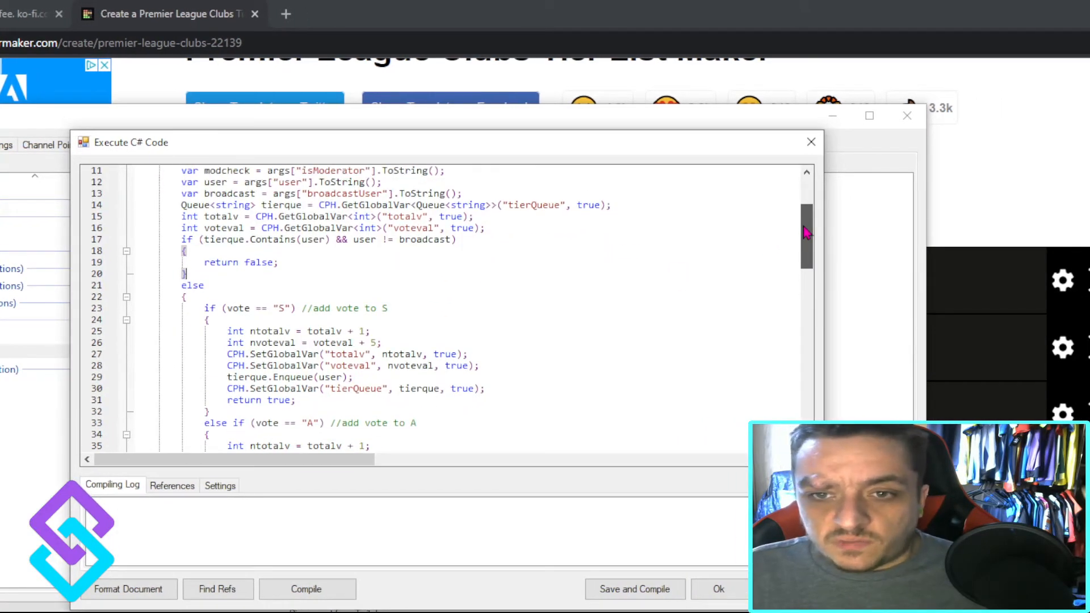
scroll(496, 303, "up", 3)
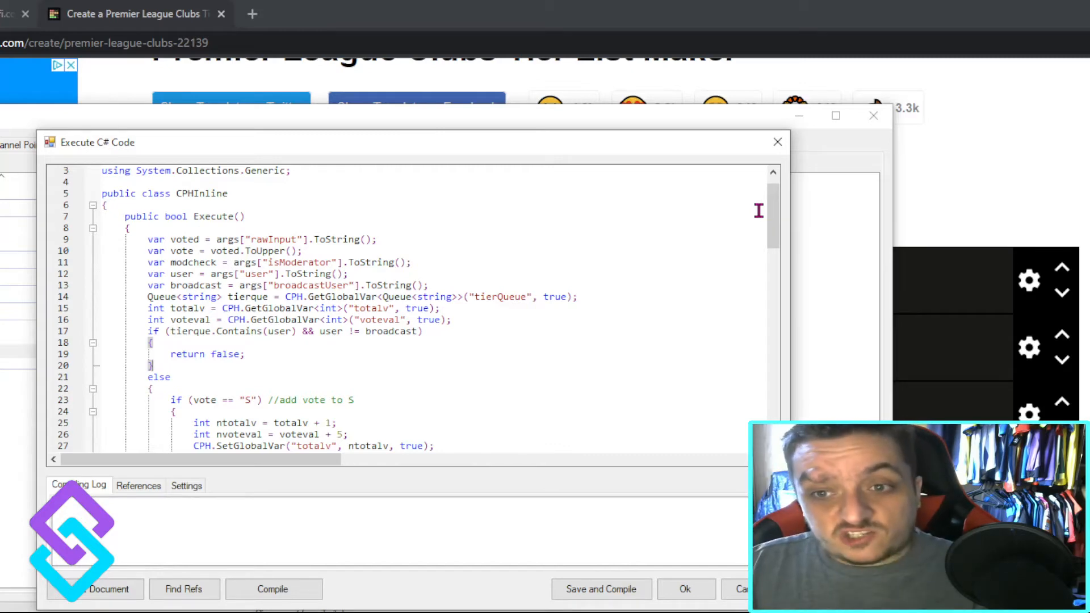
Step: Examine the broadcaster exception in the repeat-voter check, the START and END blocks, and the modcheck declaration
left_click_drag(320, 331, 416, 340)
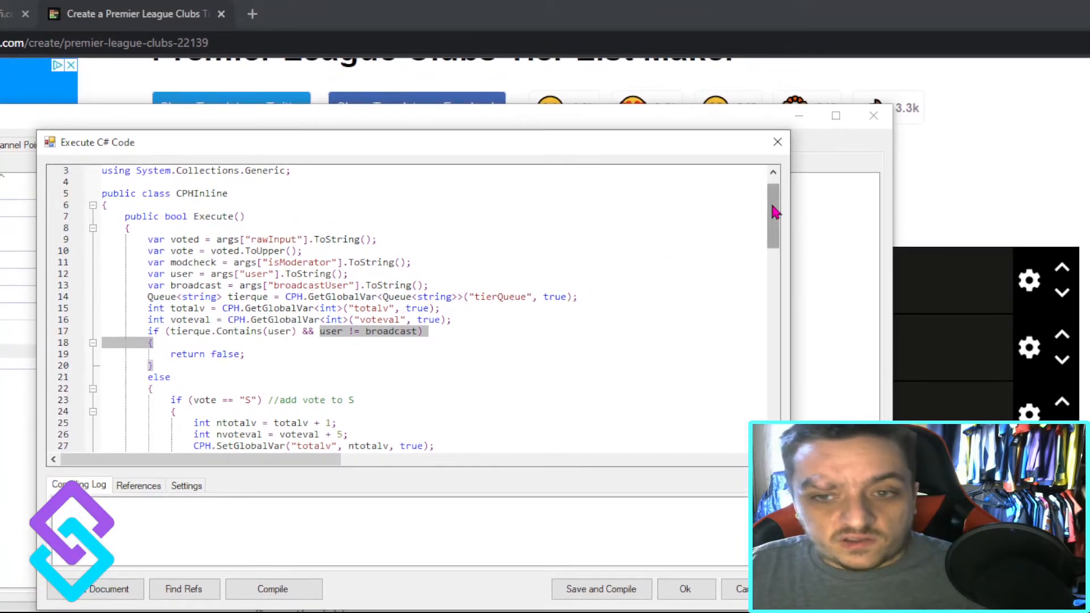
left_click_drag(776, 212, 776, 236)
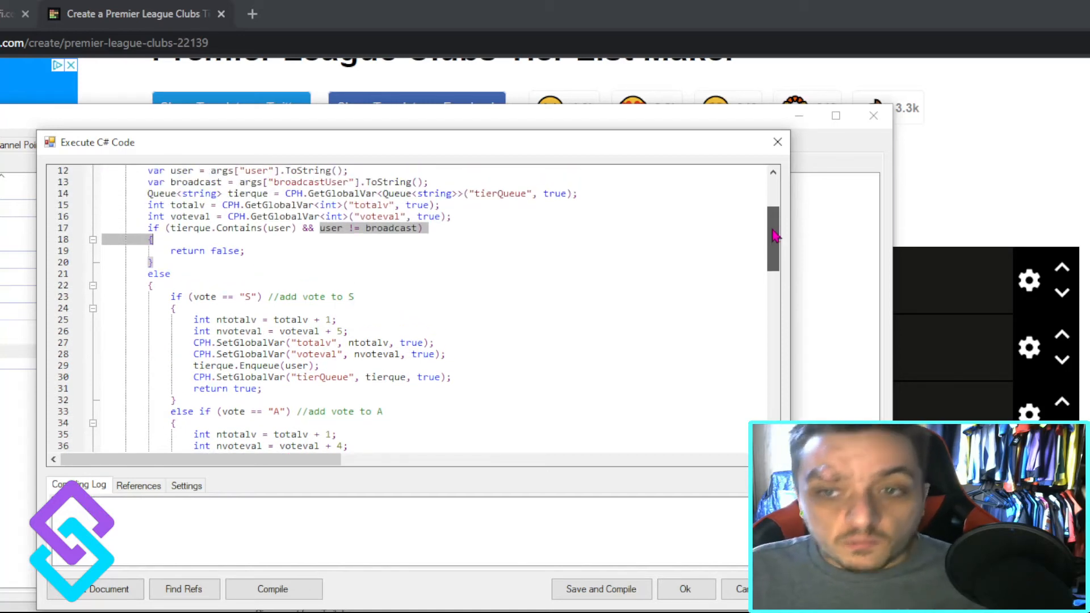
left_click(536, 272)
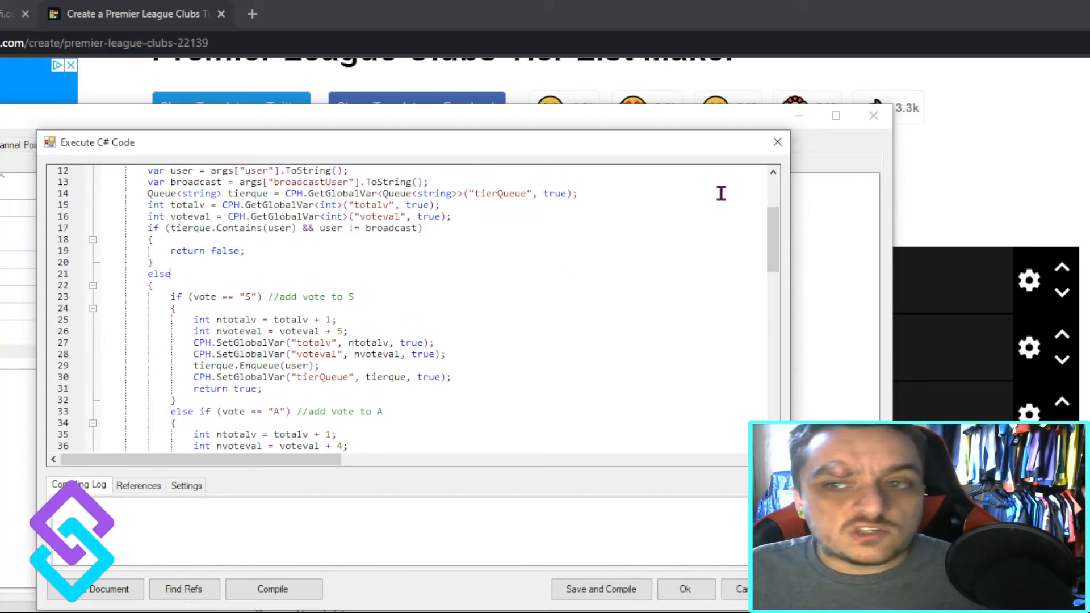
left_click_drag(772, 233, 763, 374)
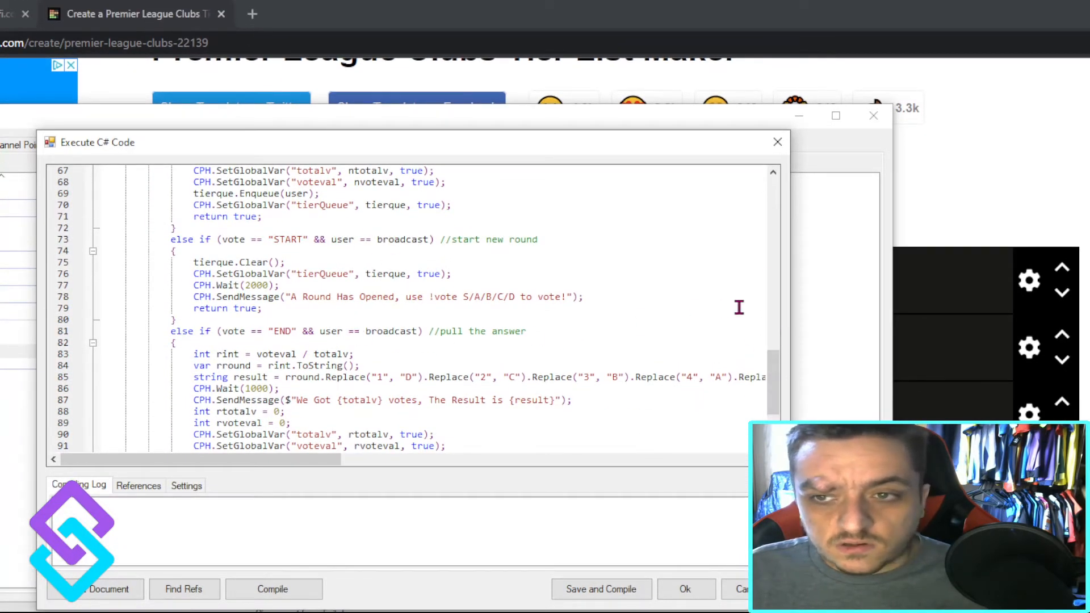
left_click_drag(774, 358, 774, 212)
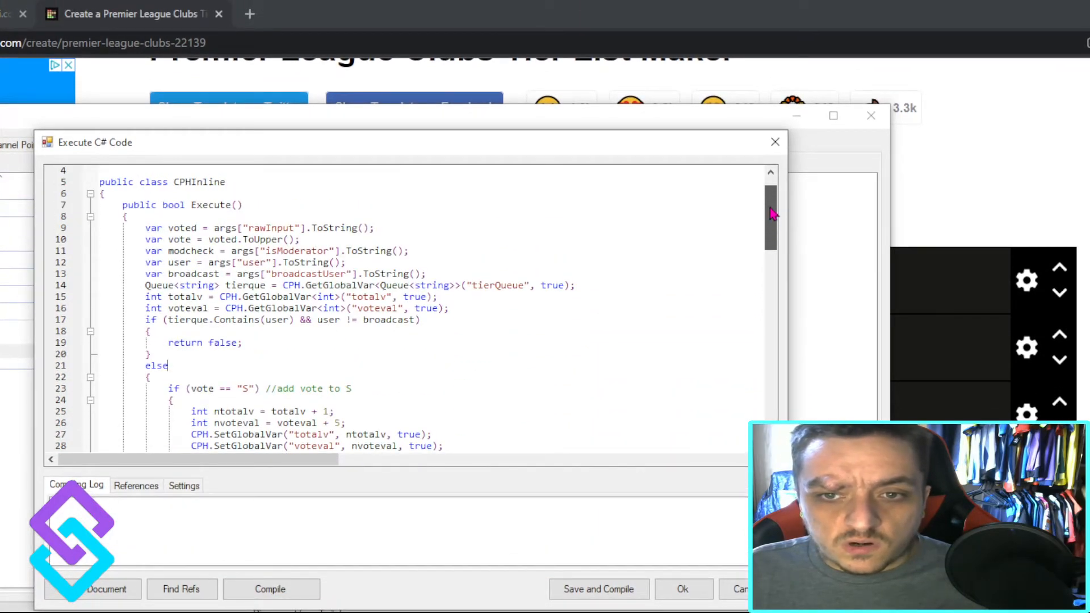
mouse_move(773, 213)
left_mouse_down()
mouse_move(770, 307)
mouse_move(770, 208)
left_mouse_up()
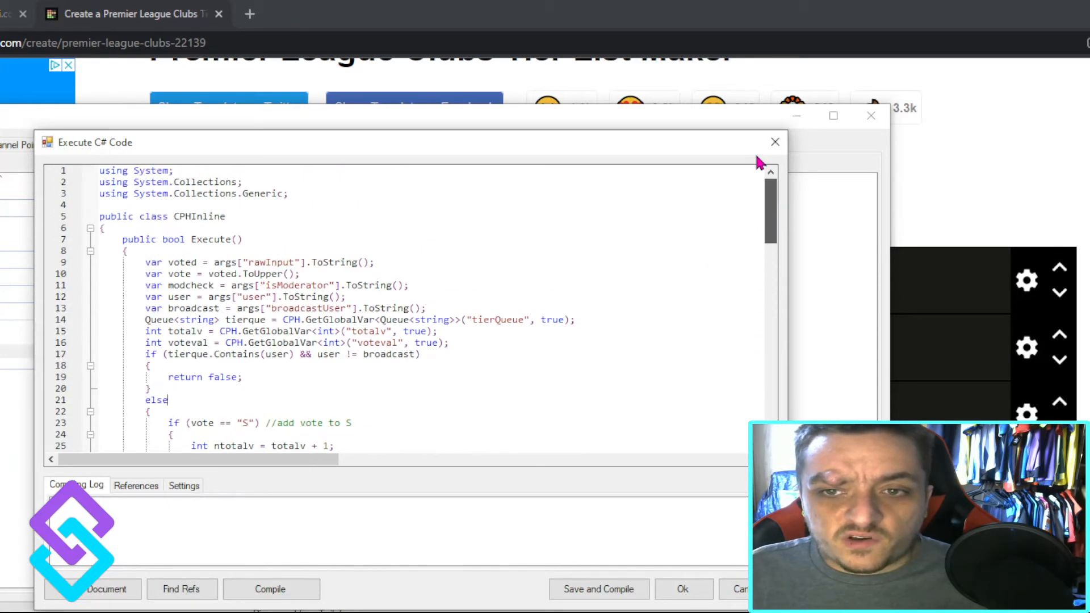
left_click_drag(168, 285, 423, 286)
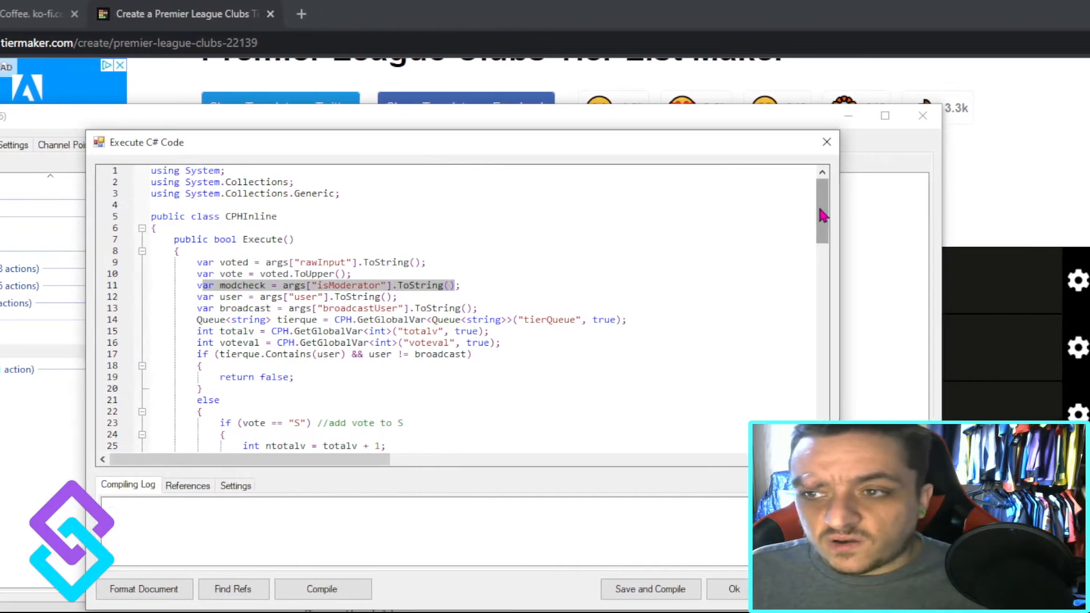
Step: Replace broadcast with modcheck in the condition of the START branch and compile the code
left_click_drag(900, 213, 871, 356)
scroll(787, 356, "down", 8)
scroll(788, 363, "up", 8)
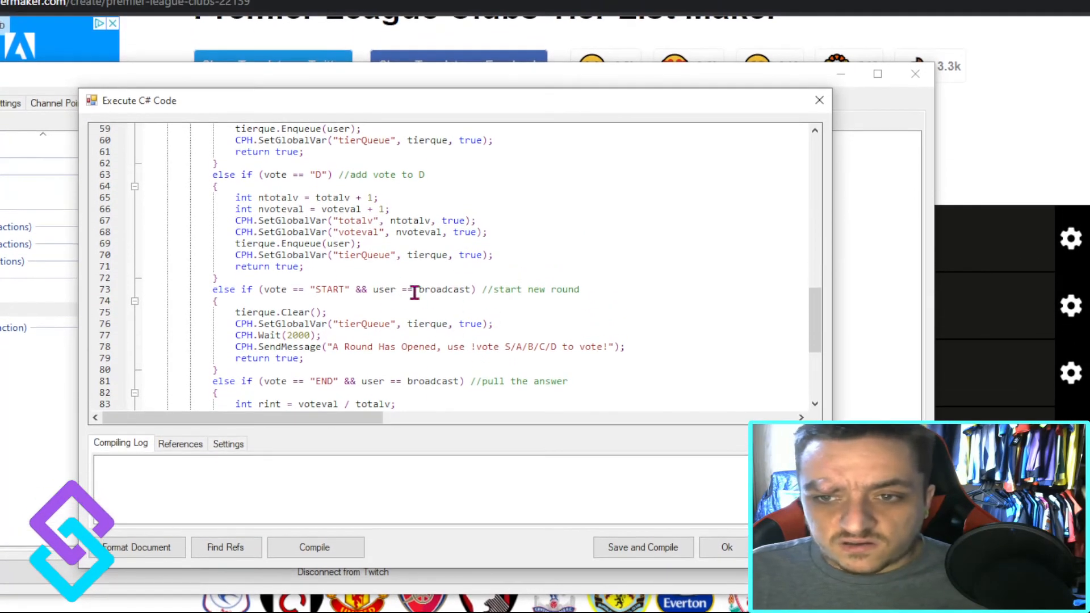
left_click_drag(419, 266, 470, 264)
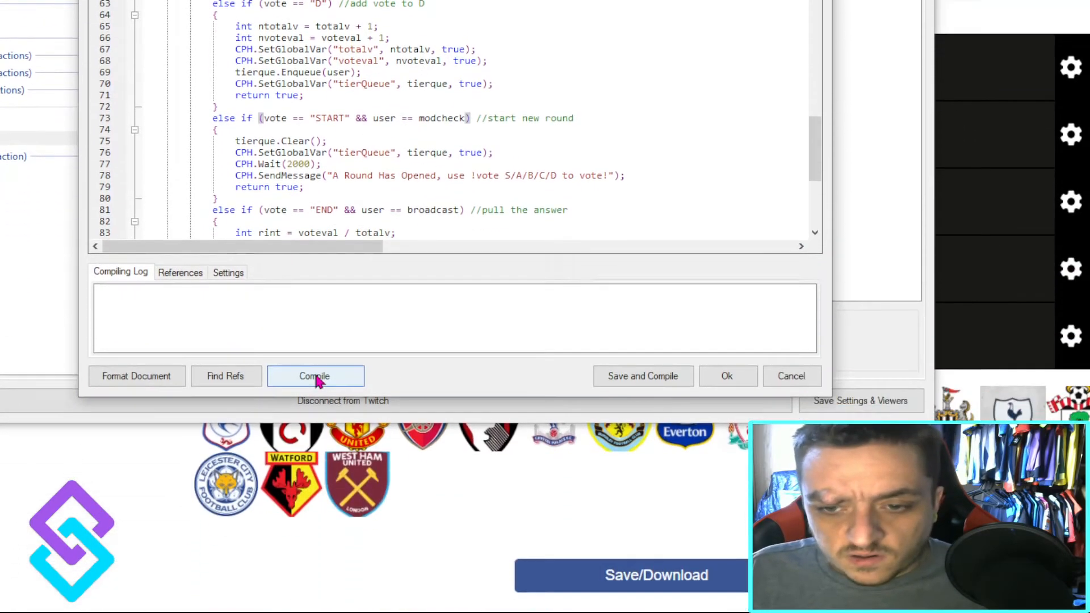
left_click(315, 552)
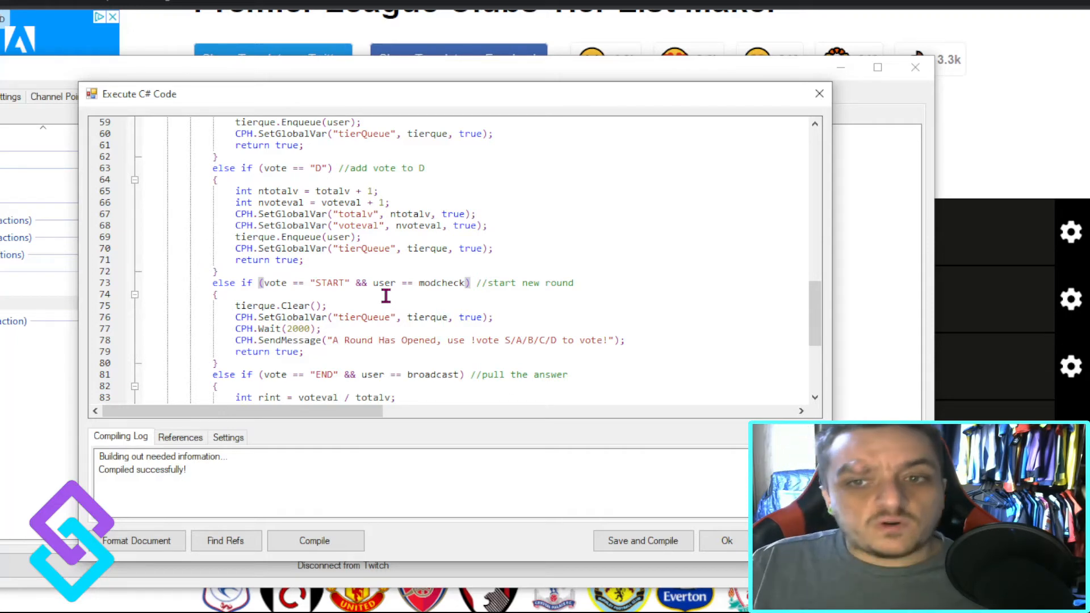
Step: Restore broadcast in the START branch's condition, view the code's references, and save and compile the code
left_click_drag(305, 283, 342, 281)
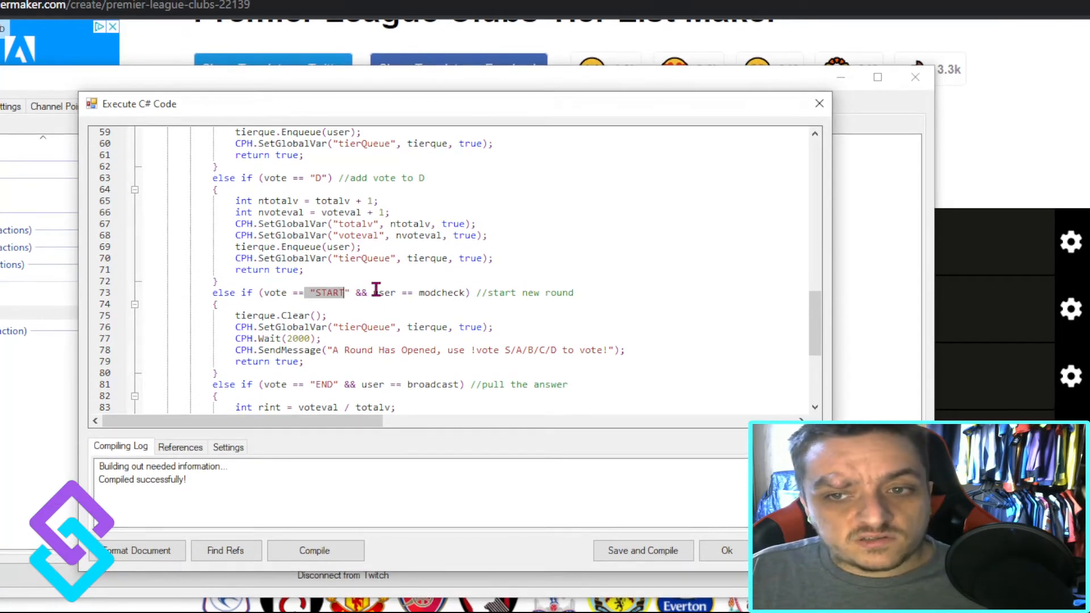
left_click_drag(409, 290, 470, 296)
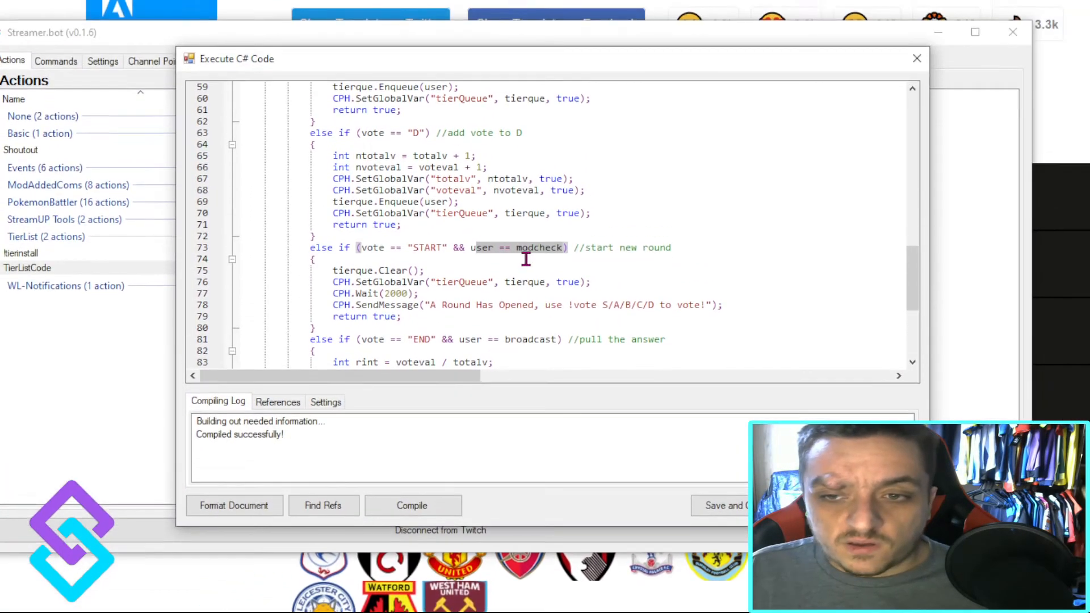
left_click(519, 248)
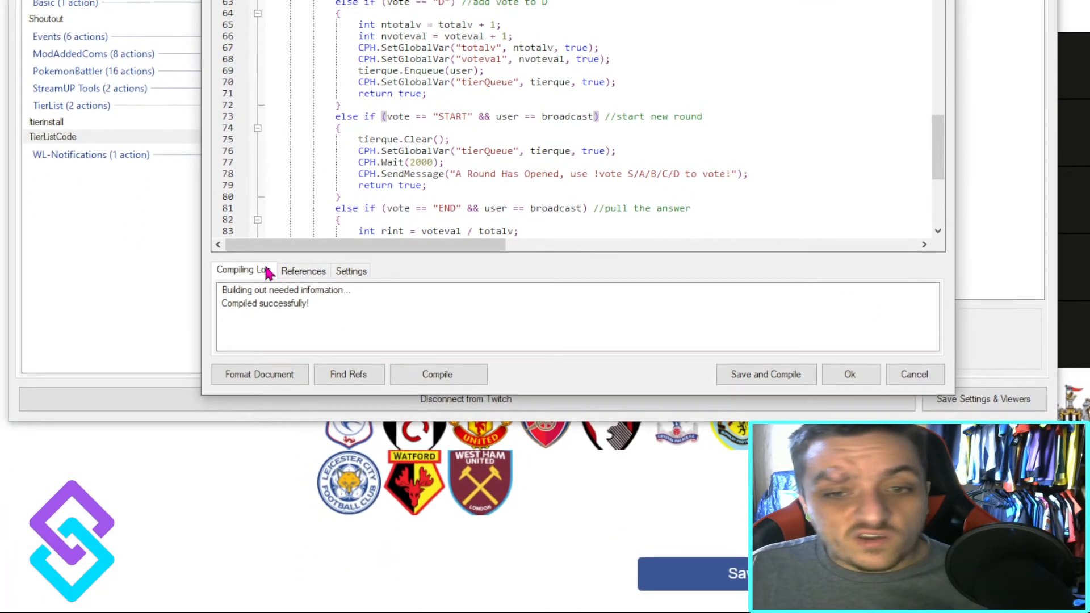
left_click(303, 271)
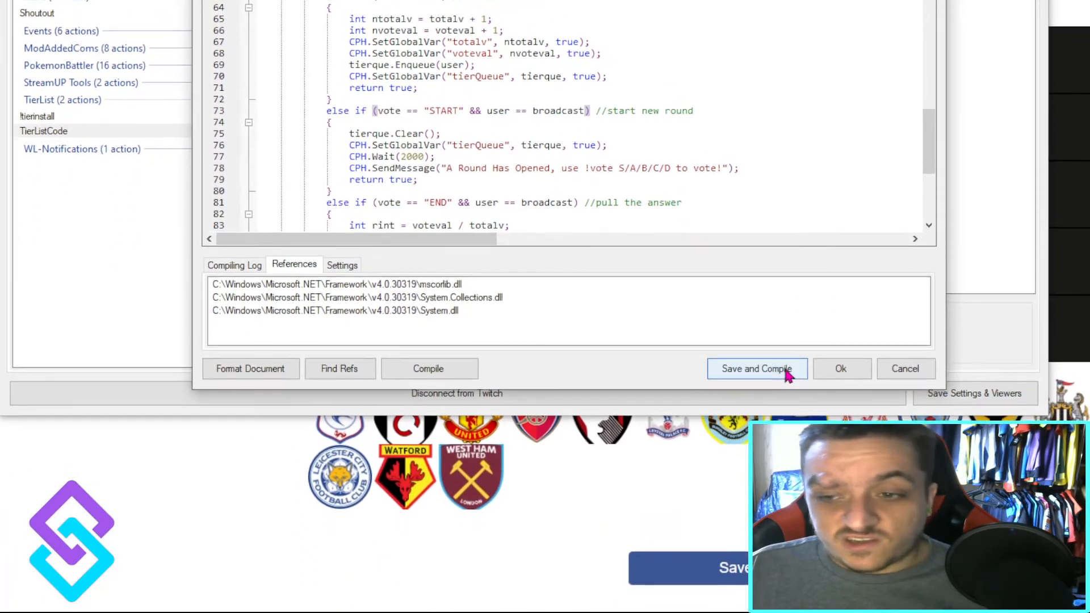
left_click(766, 374)
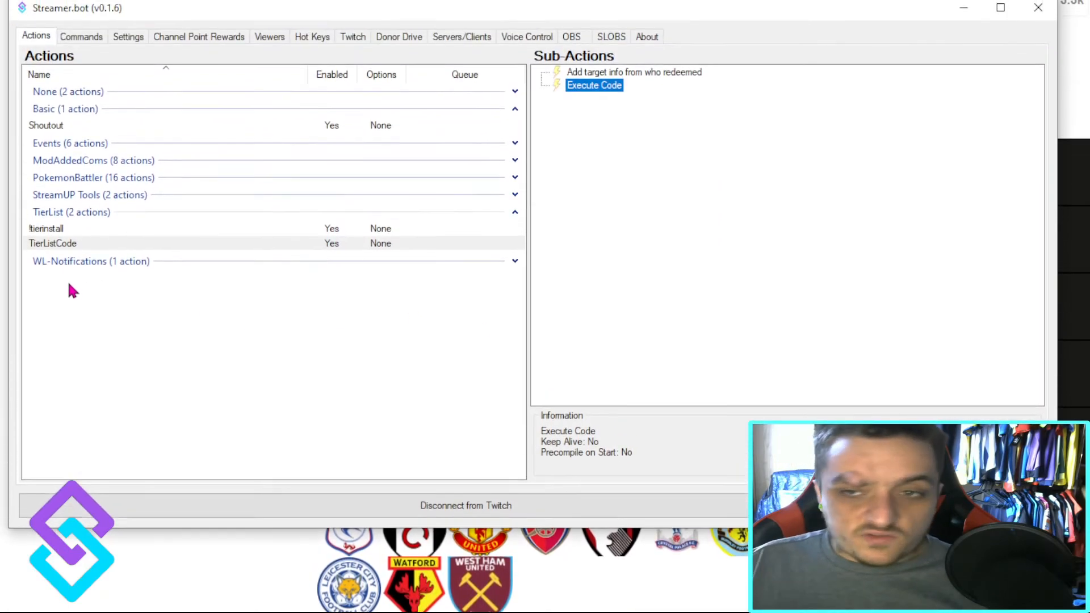
left_click(50, 234)
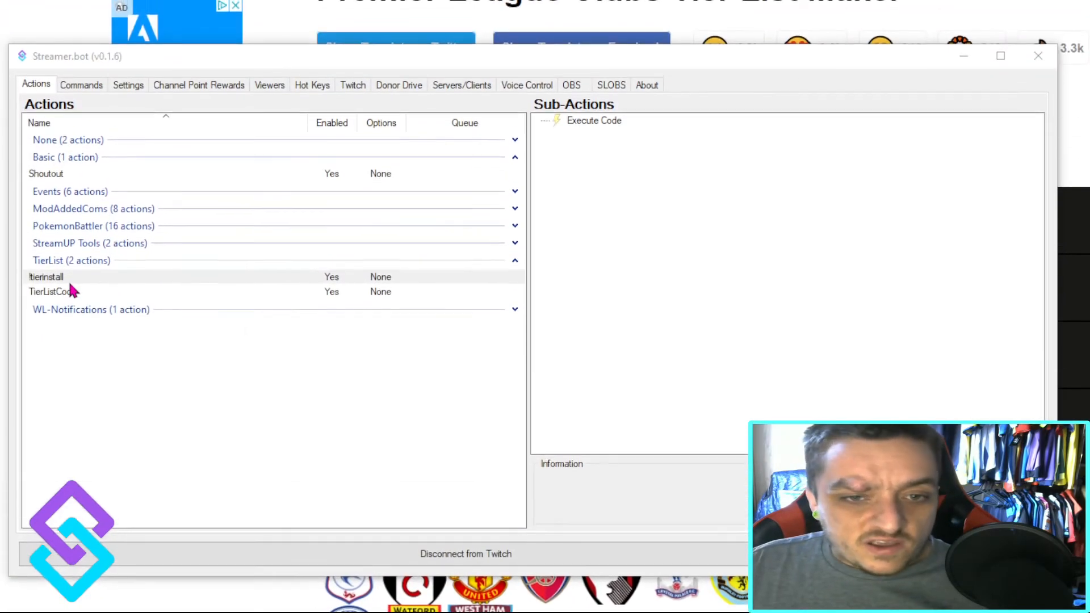
left_click(73, 291)
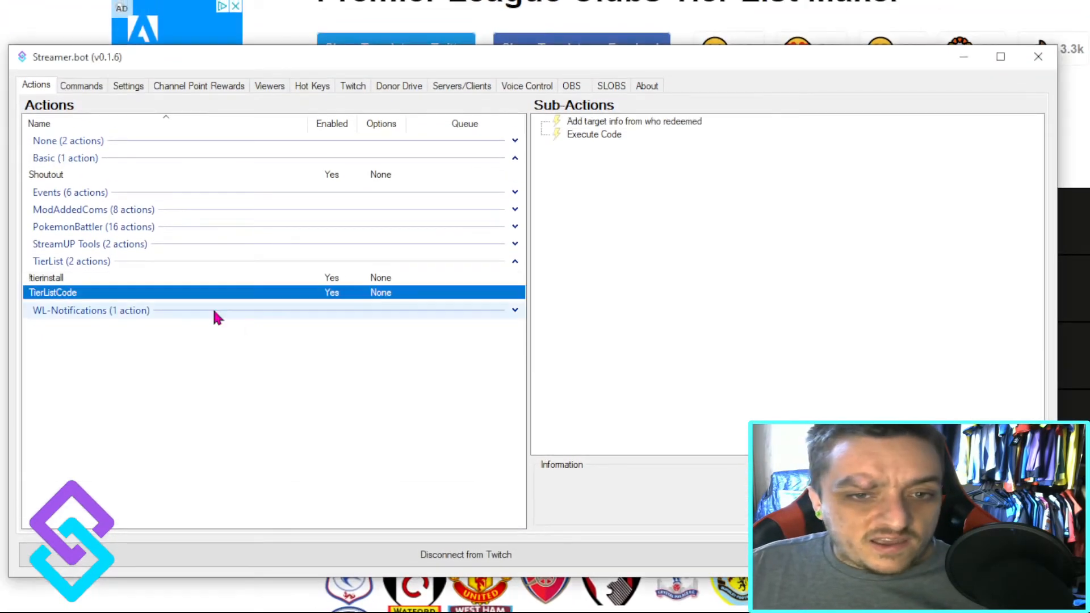
Step: Switch to the tier list page in the browser, add a new row above D, and move it up above S
left_click(1075, 184)
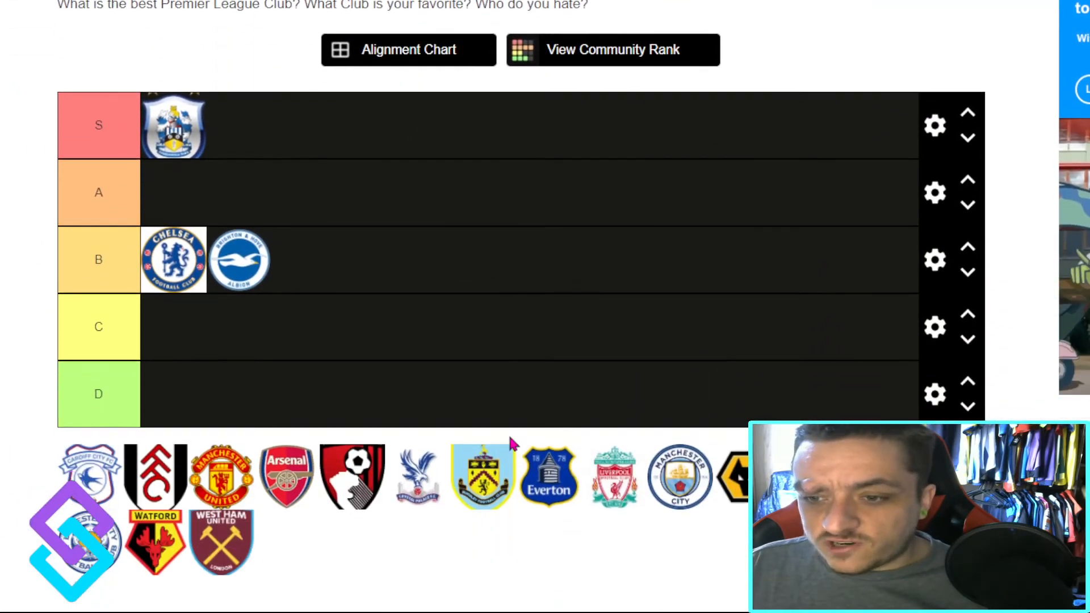
right_click(335, 444)
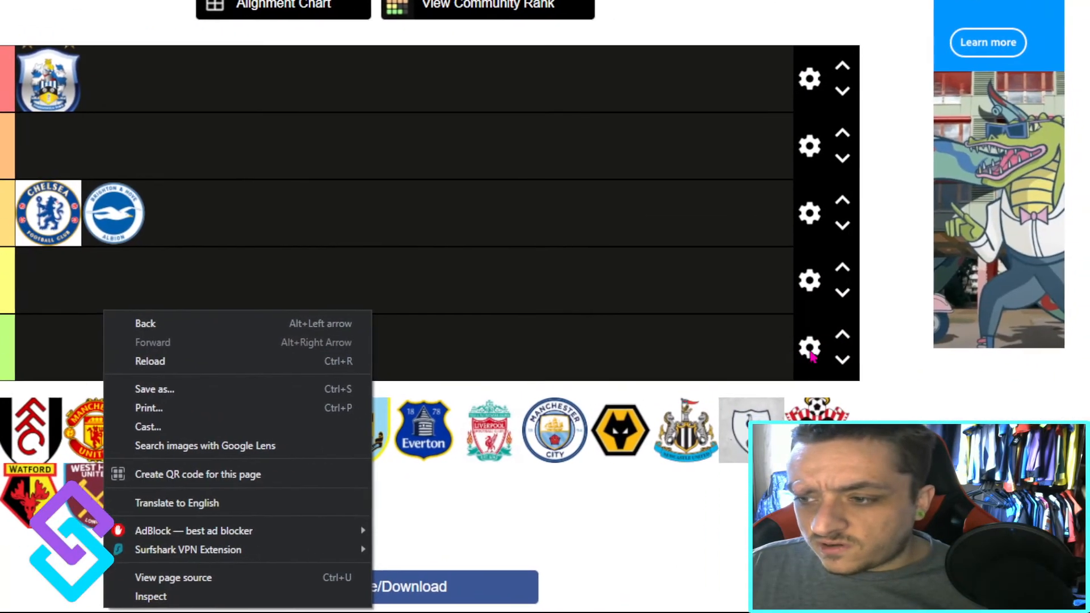
left_click(994, 377)
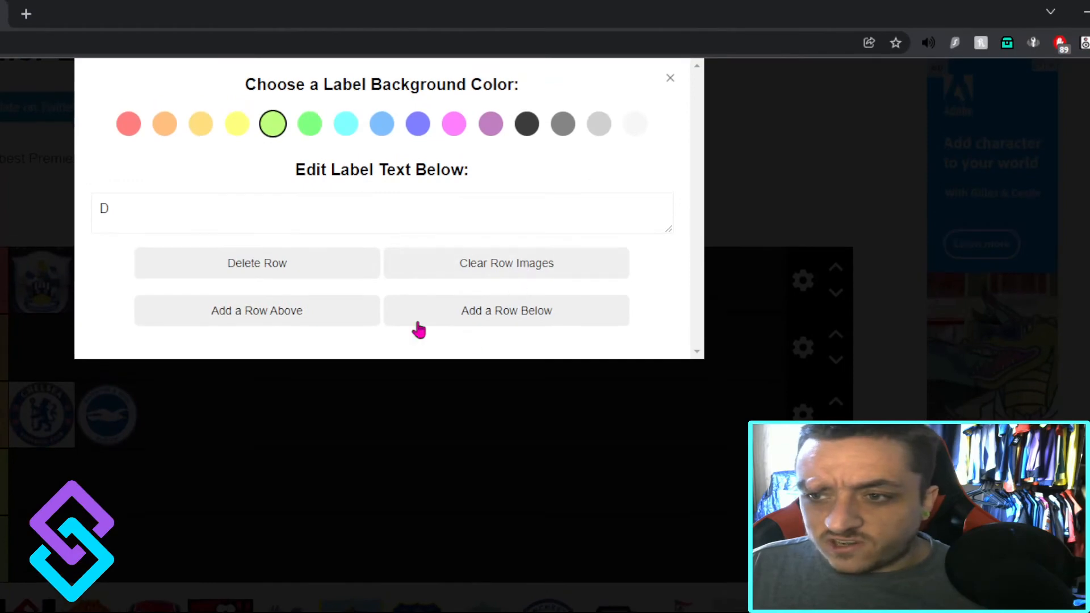
left_click(301, 311)
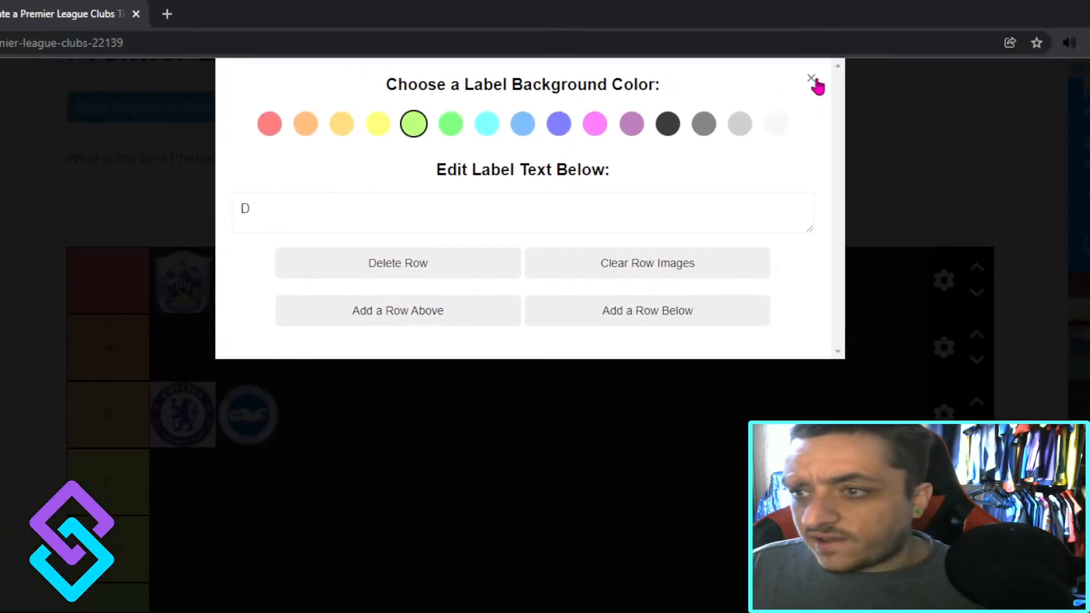
left_click(715, 78)
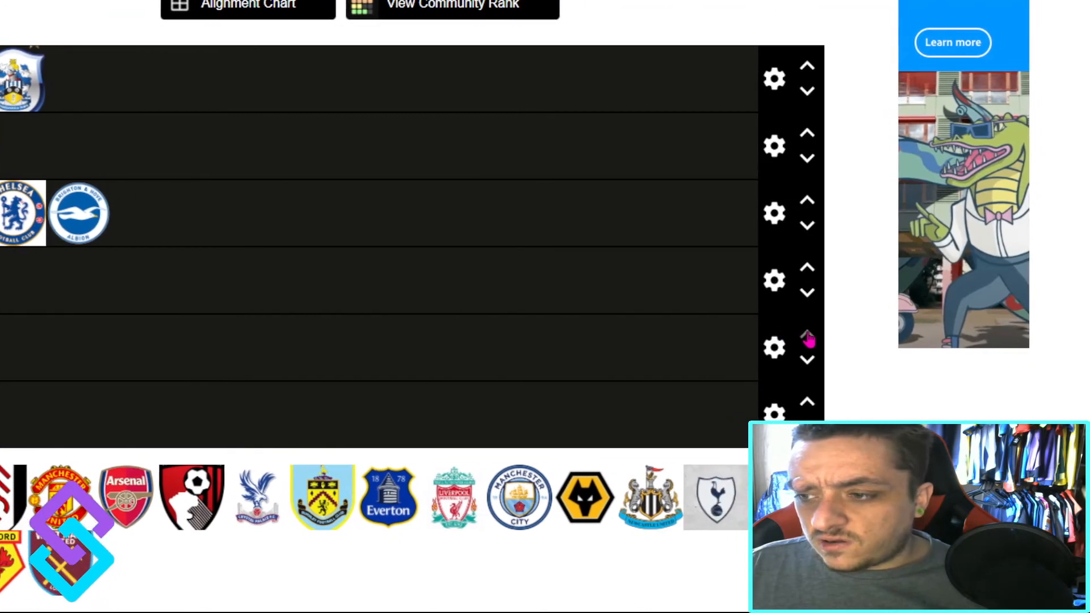
left_click(854, 270)
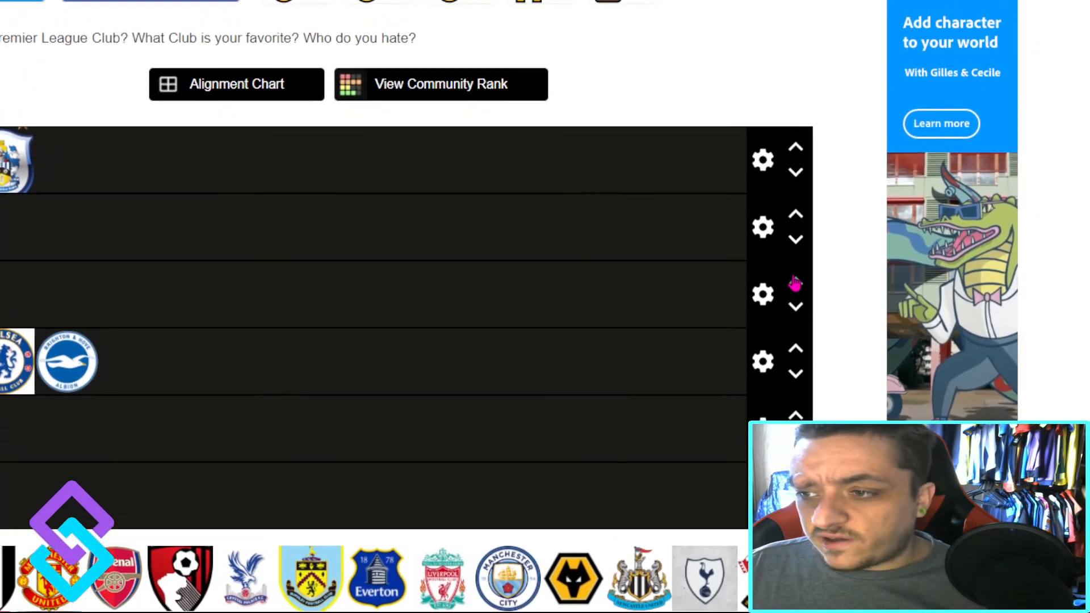
left_click(795, 272)
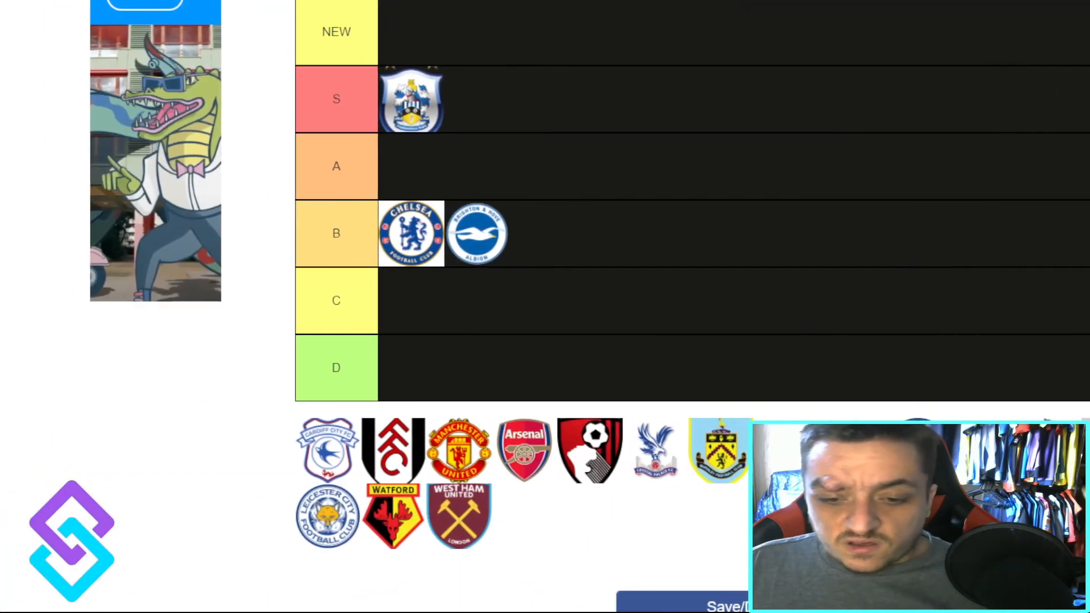
Step: Switch to Streamer.bot and view the settings of the TierListCode action's Add target info sub-action, closing them again
mouse_move(223, 611)
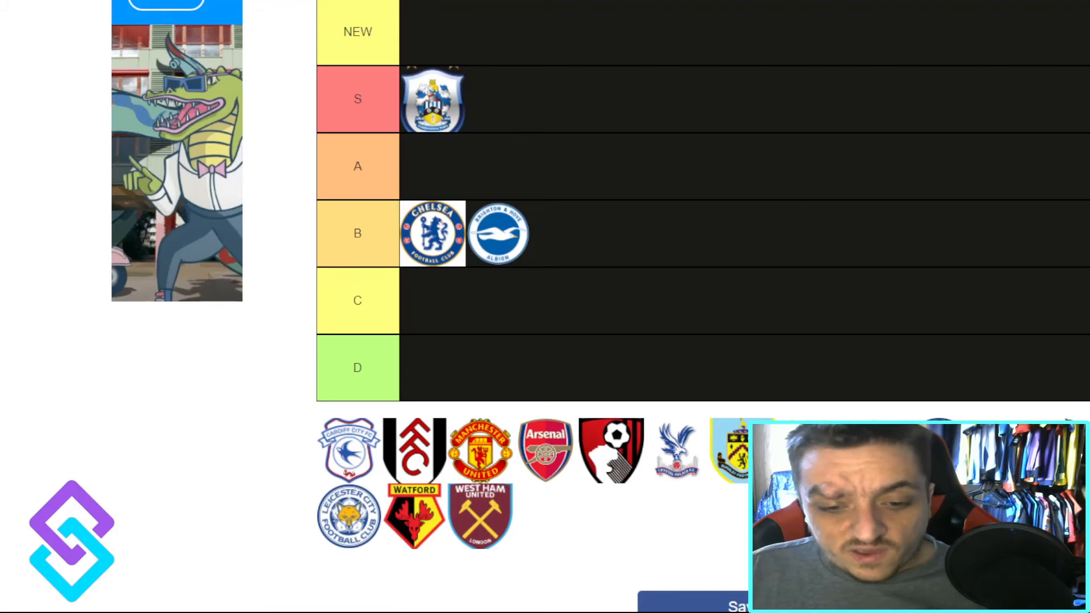
left_click(172, 611)
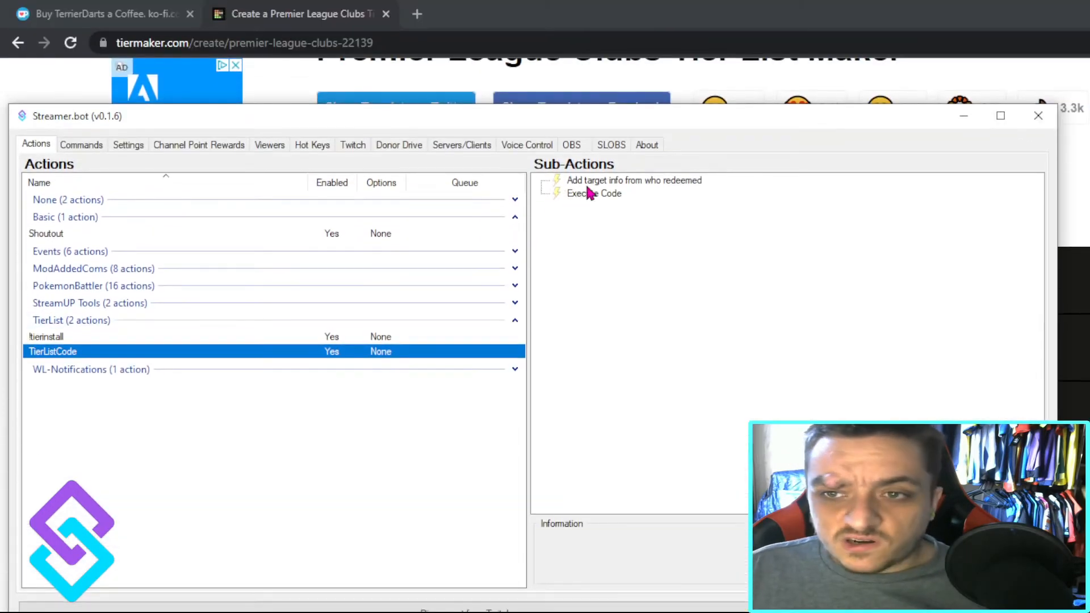
left_click(591, 182)
left_click(89, 353)
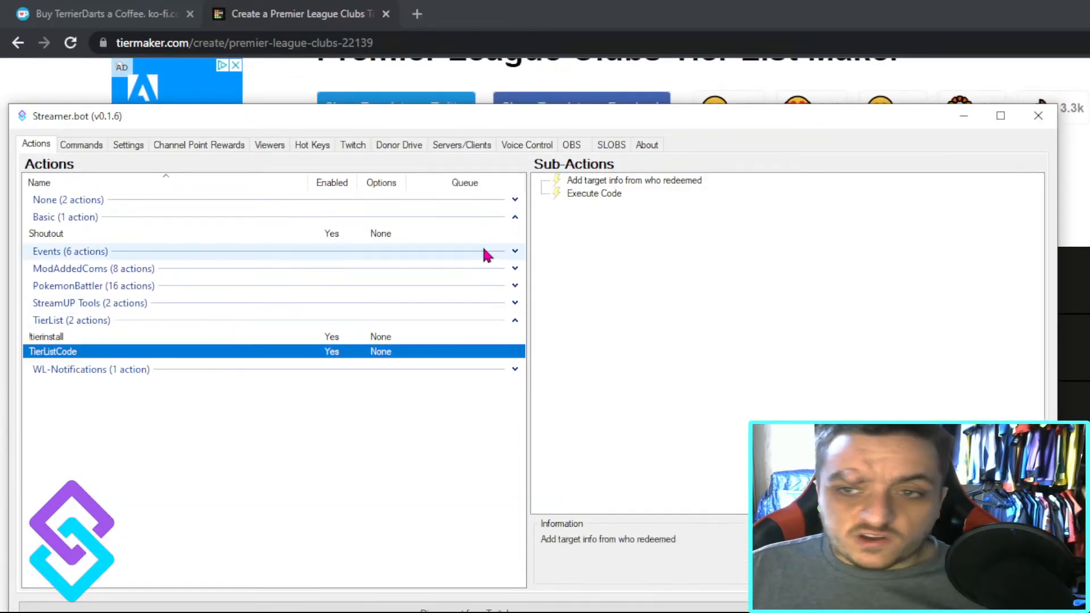
double_click(650, 183)
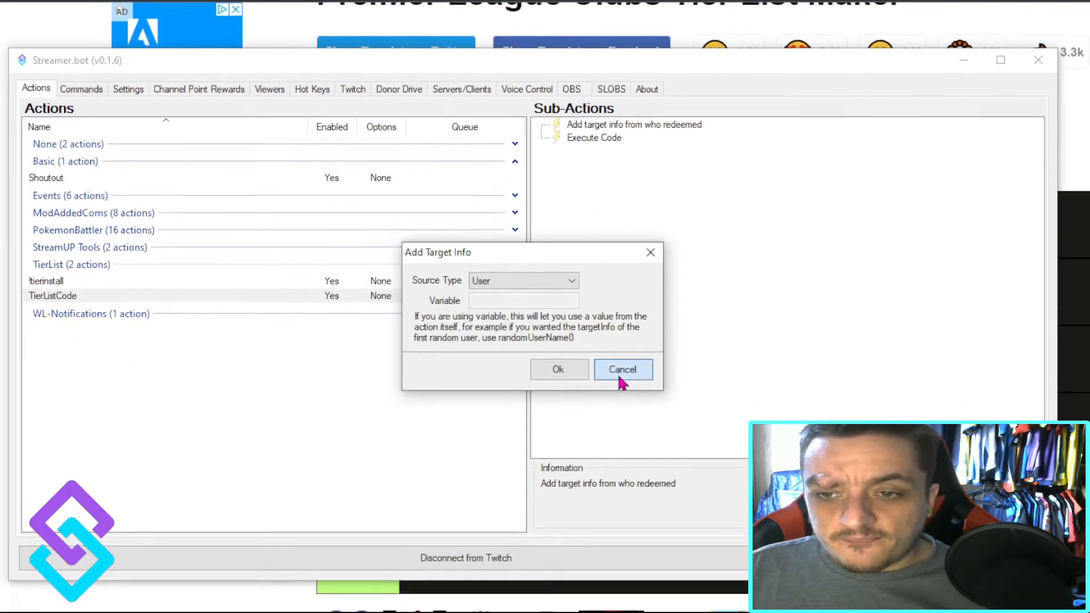
left_click(620, 423)
Step: Open the Execute Code sub-action and highlight the whole else-if block that adds a vote to D
left_click(620, 199)
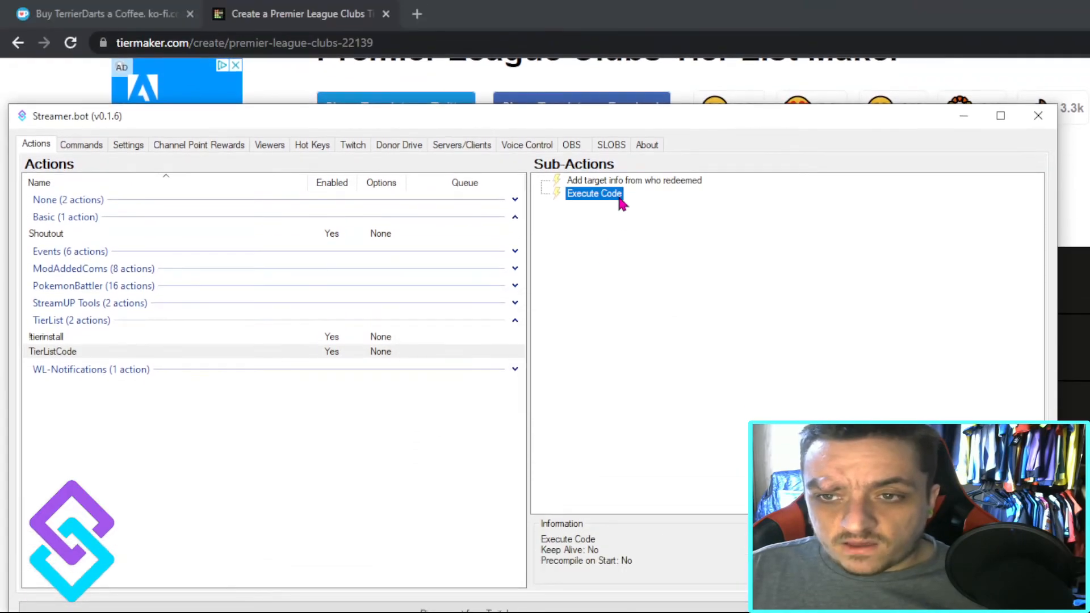
double_click(623, 204)
scroll(784, 284, "down", 14)
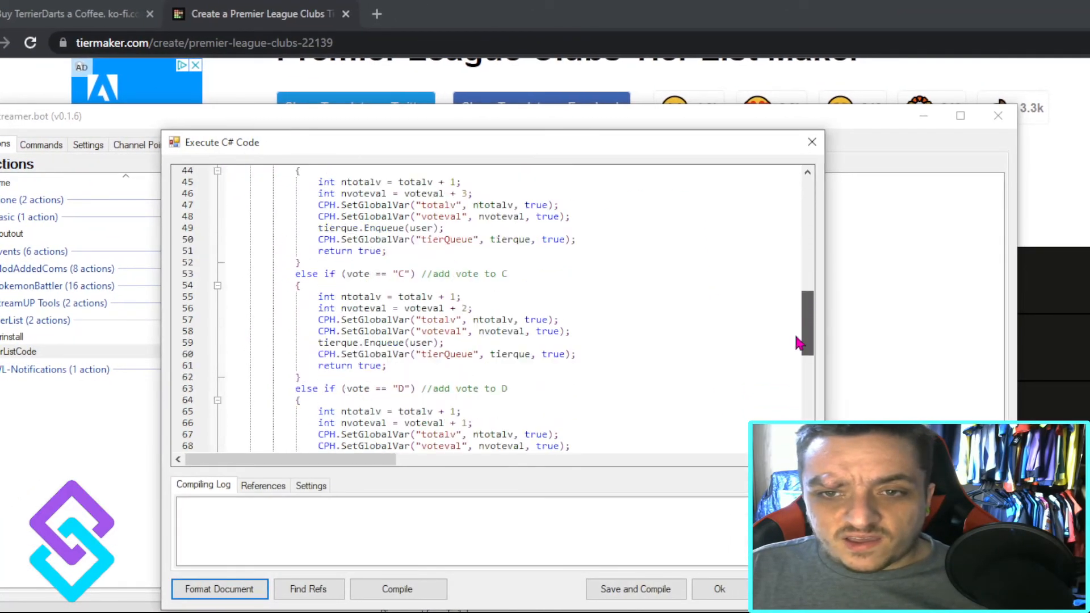
left_click_drag(797, 337, 778, 295)
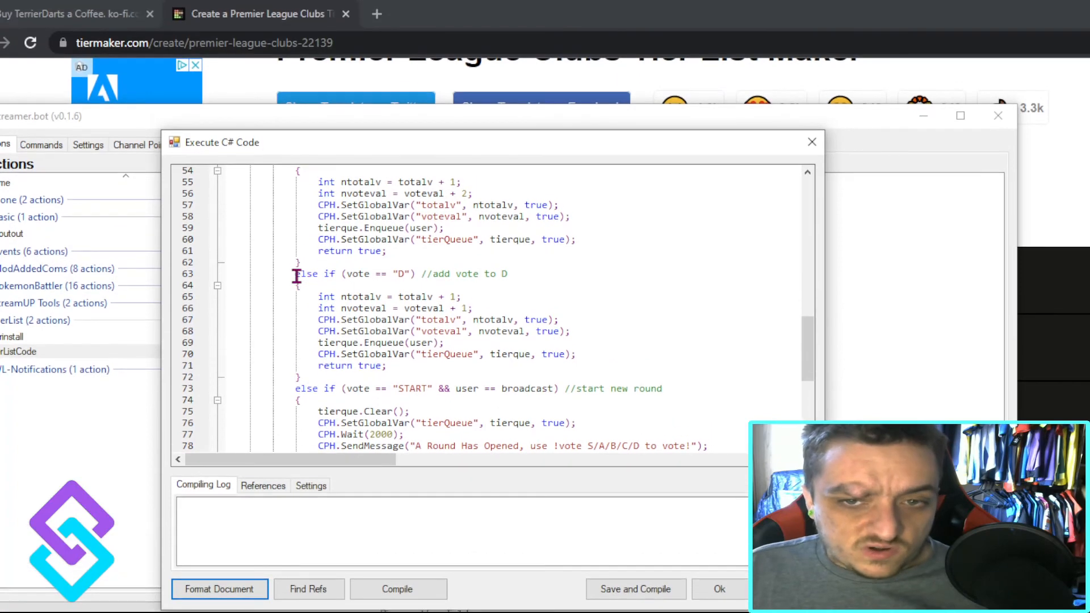
left_click_drag(296, 277, 304, 379)
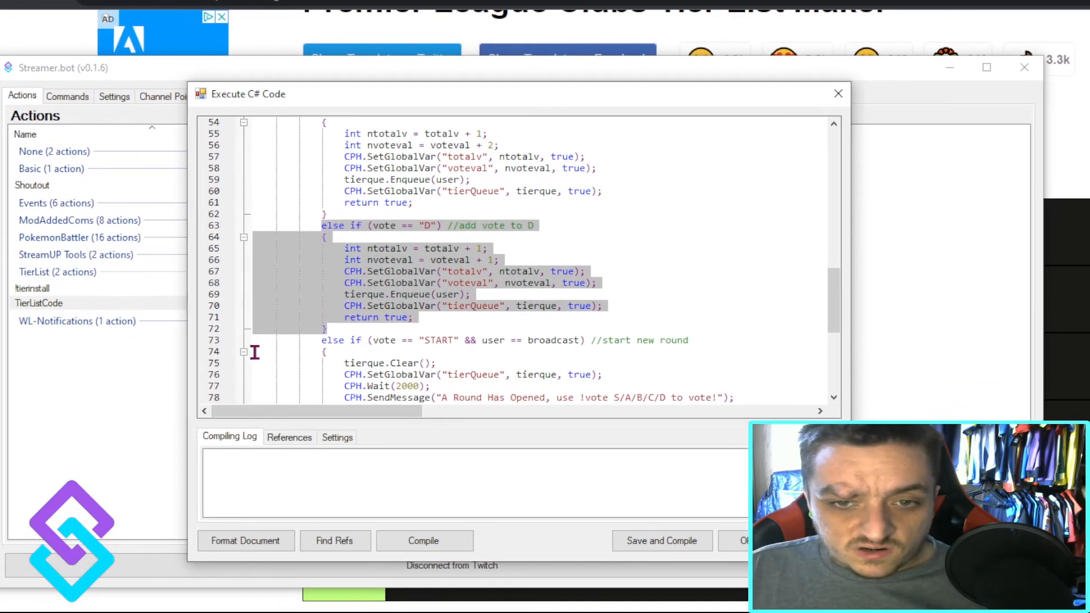
Step: Start a new "else if" line below the D vote block, review the D block's contents, discard the code edit and minimise Streamer.bot
left_click(380, 332)
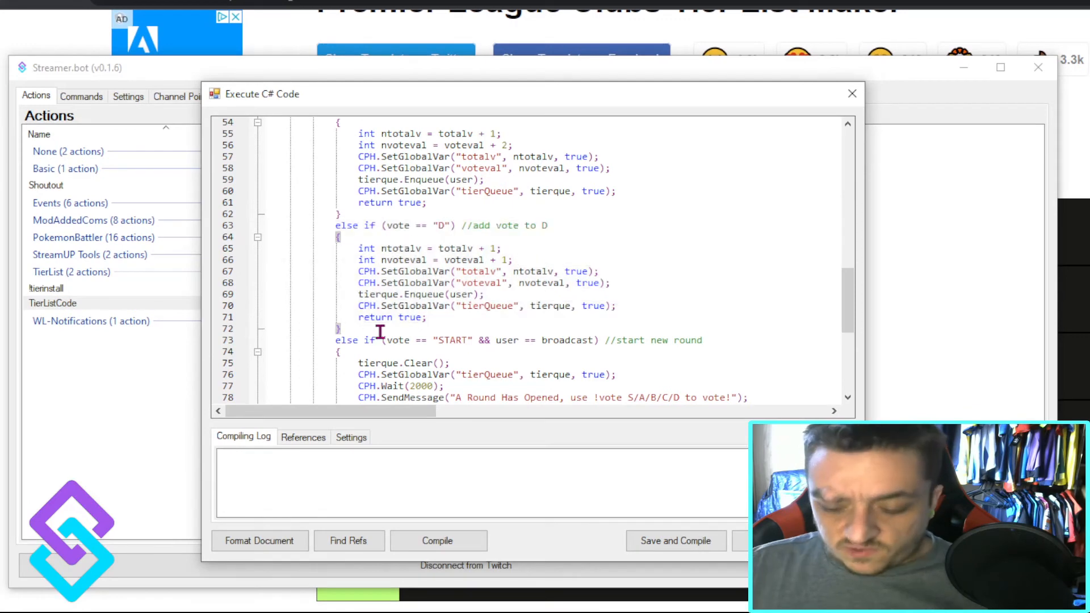
key("Return")
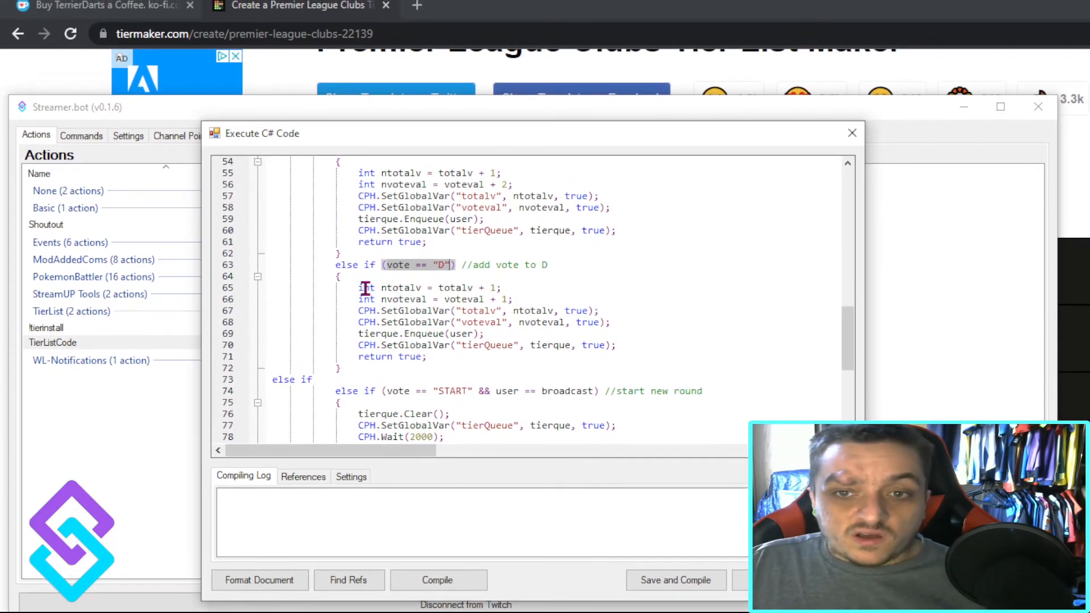
left_click_drag(355, 293, 618, 347)
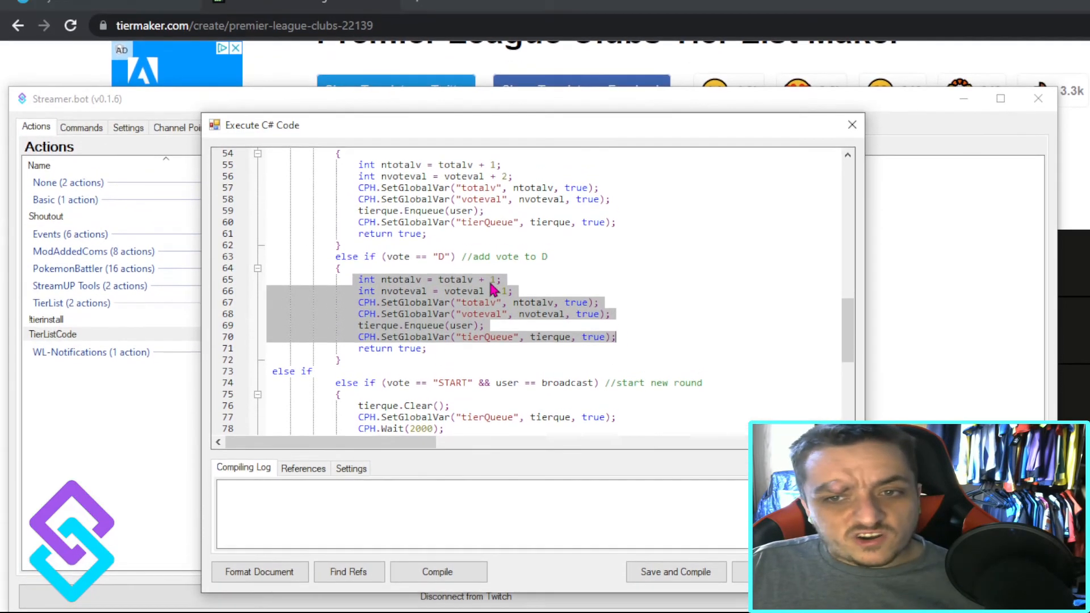
left_click(494, 259)
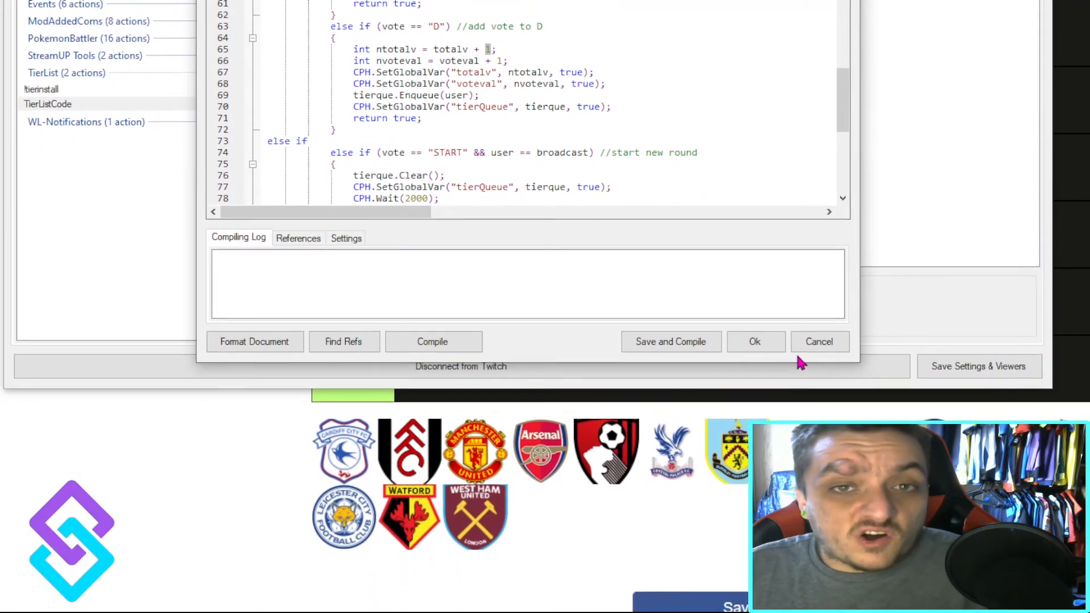
left_click(819, 341)
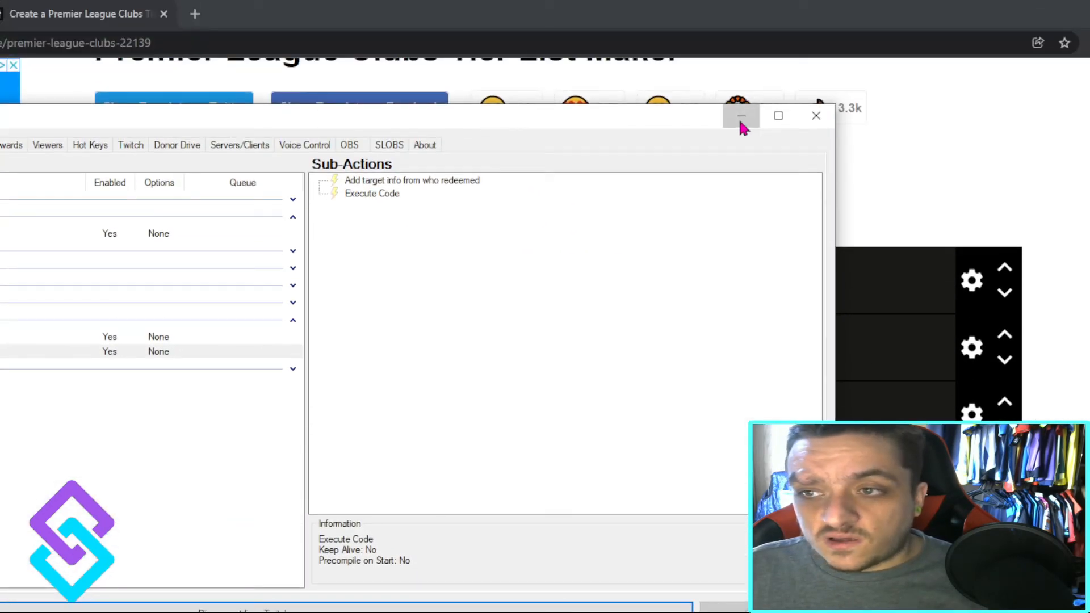
left_click(741, 122)
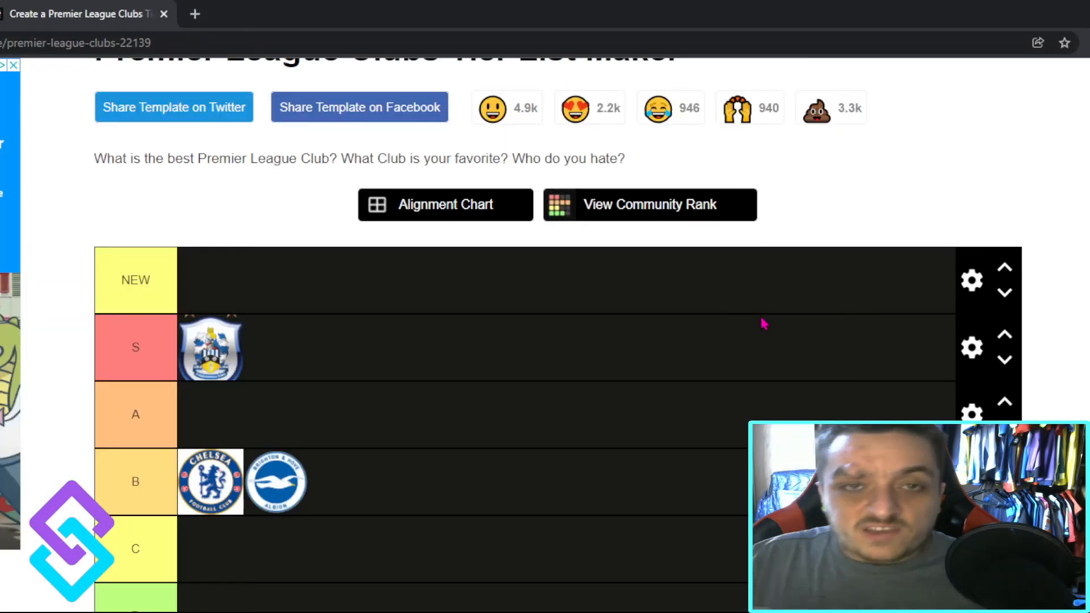